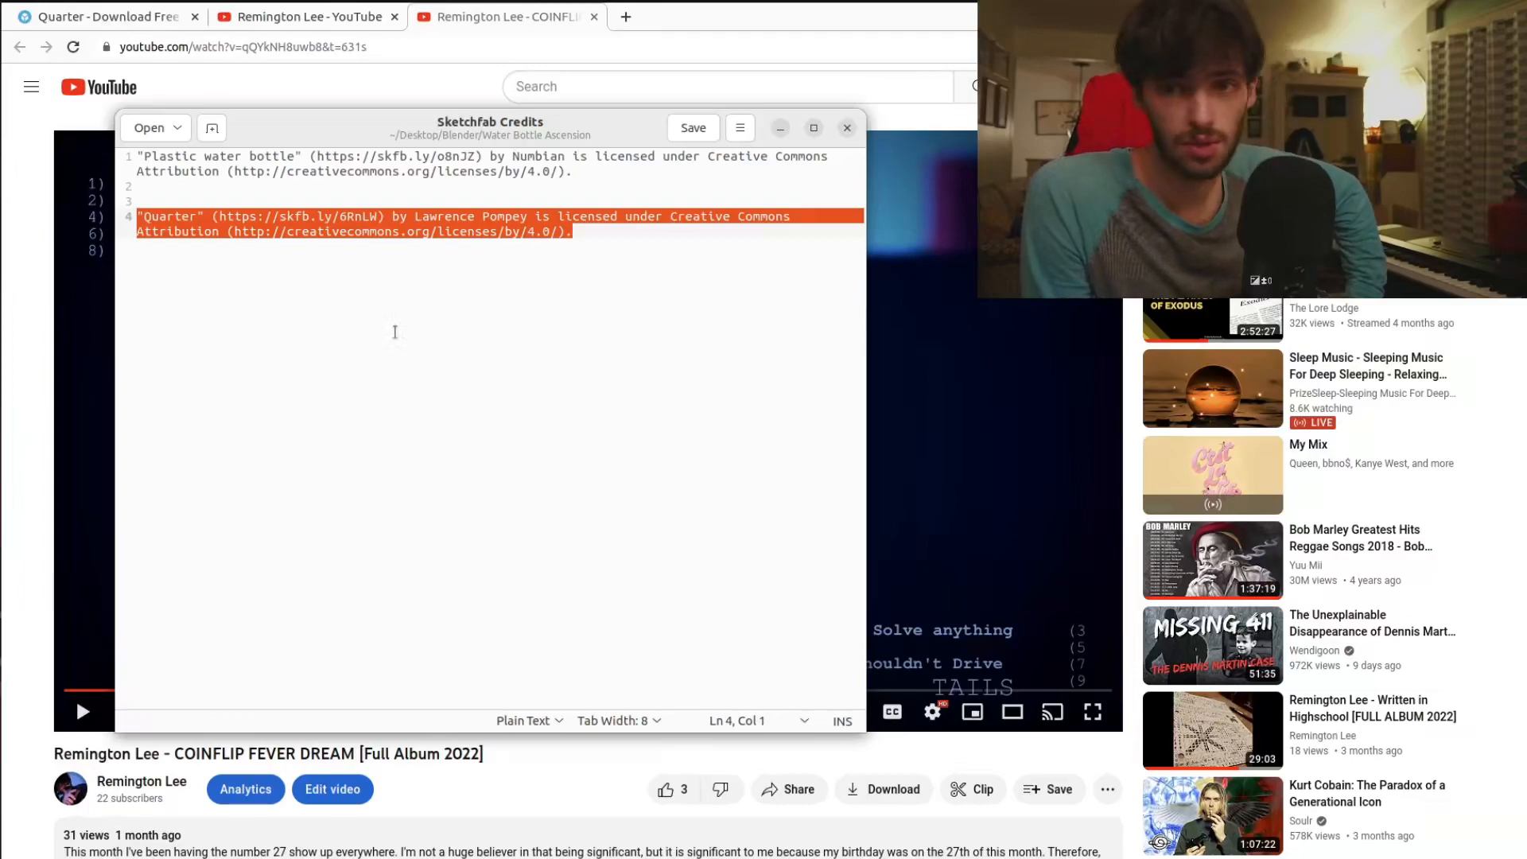
# - Review the Quarter attribution in the Sketchfab Credits file and examine the Quarter model with its creator on the Sketchfab page in the browser
pyautogui.moveTo(616, 256); pyautogui.dragTo(107, 216)
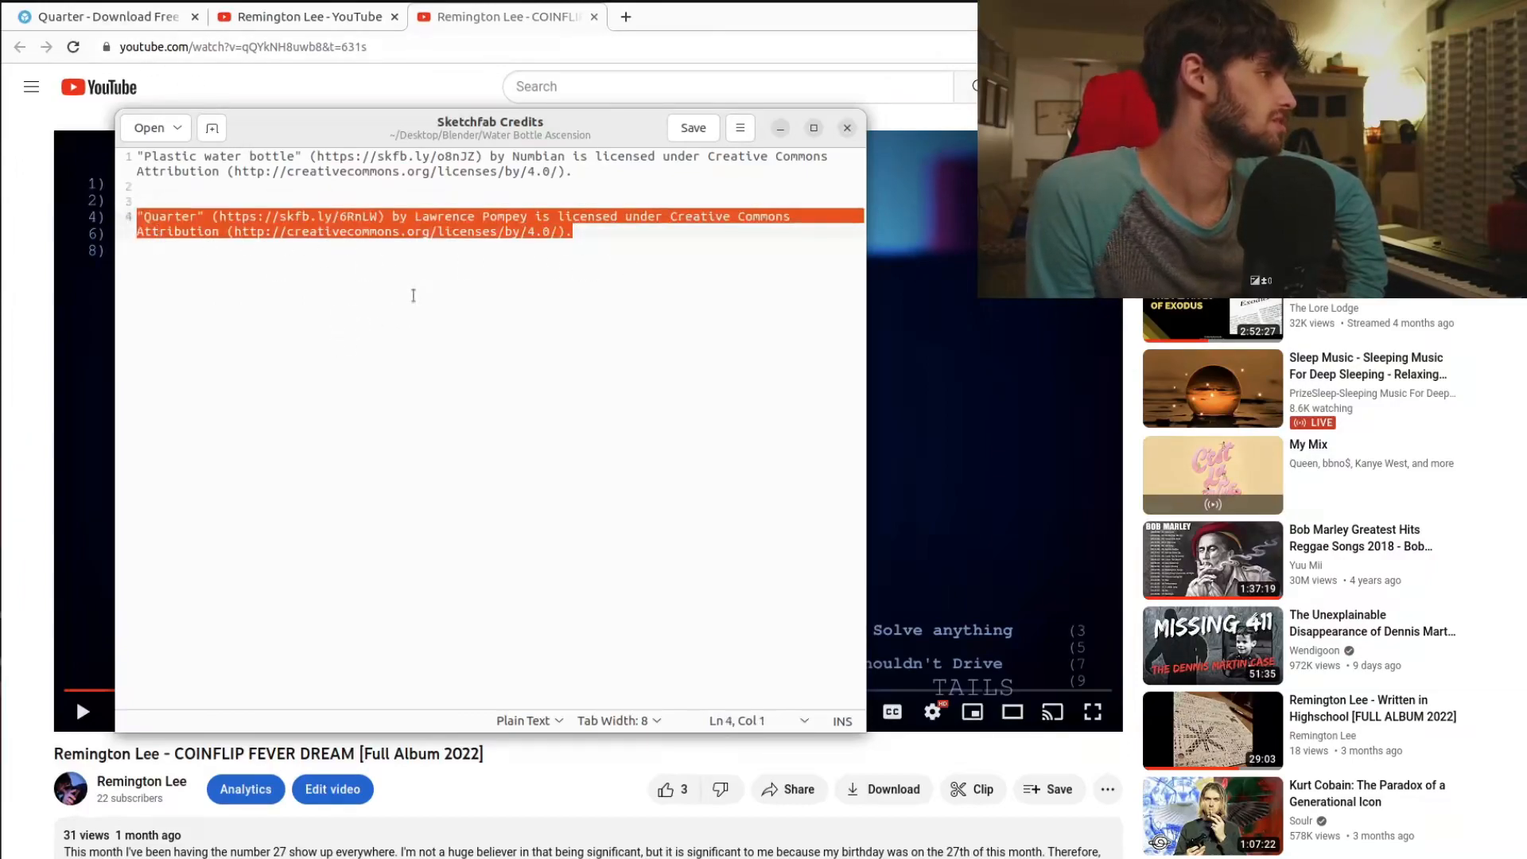
pyautogui.click(414, 292)
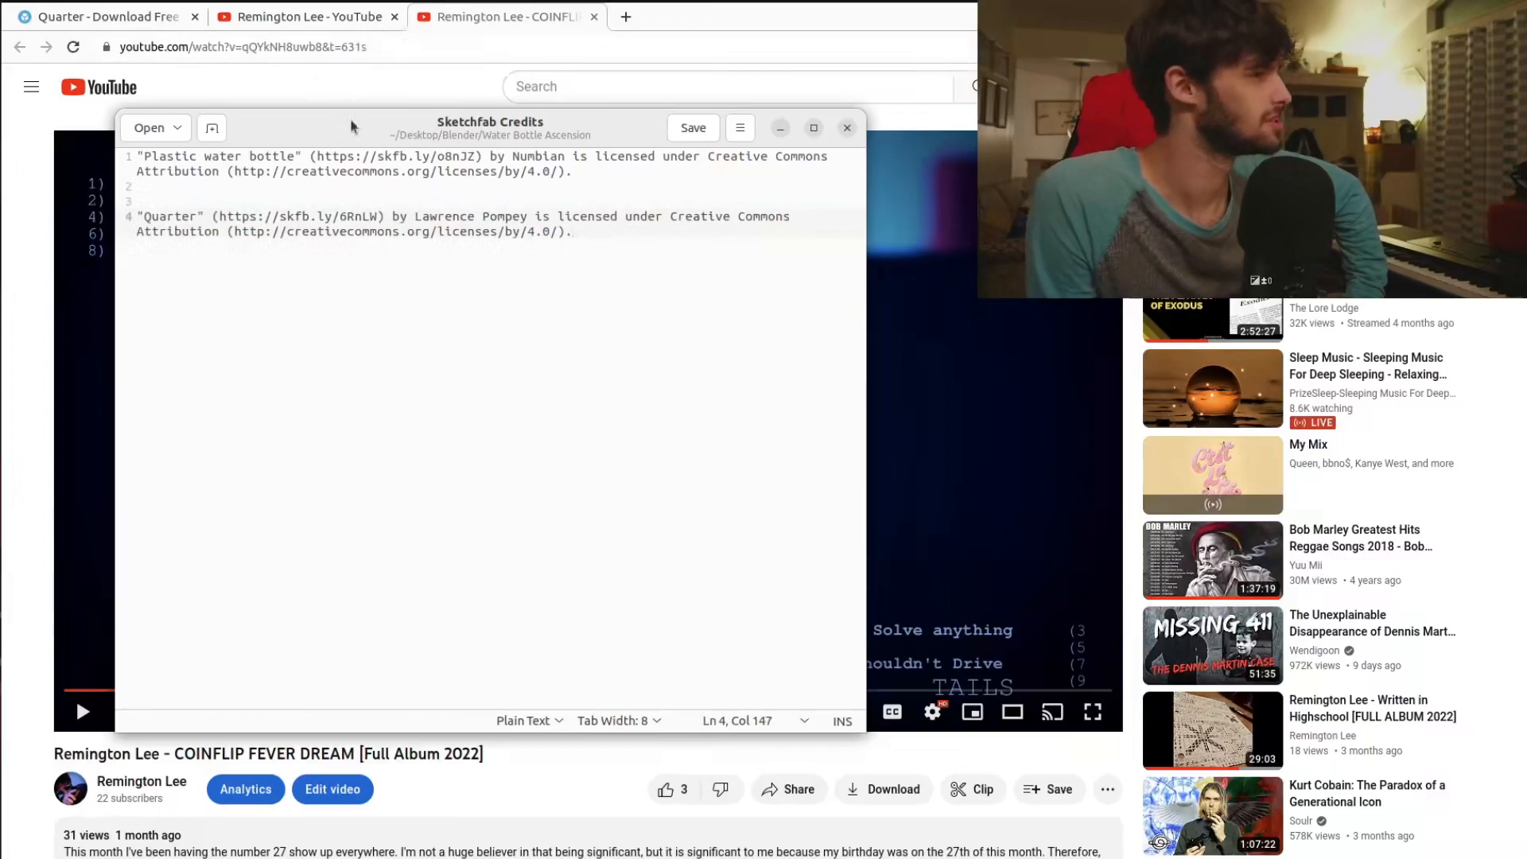
pyautogui.click(117, 23)
pyautogui.moveTo(548, 449)
pyautogui.mouseDown()
pyautogui.moveTo(426, 433)
pyautogui.moveTo(545, 476)
pyautogui.moveTo(388, 491)
pyautogui.moveTo(505, 450)
pyautogui.mouseUp()
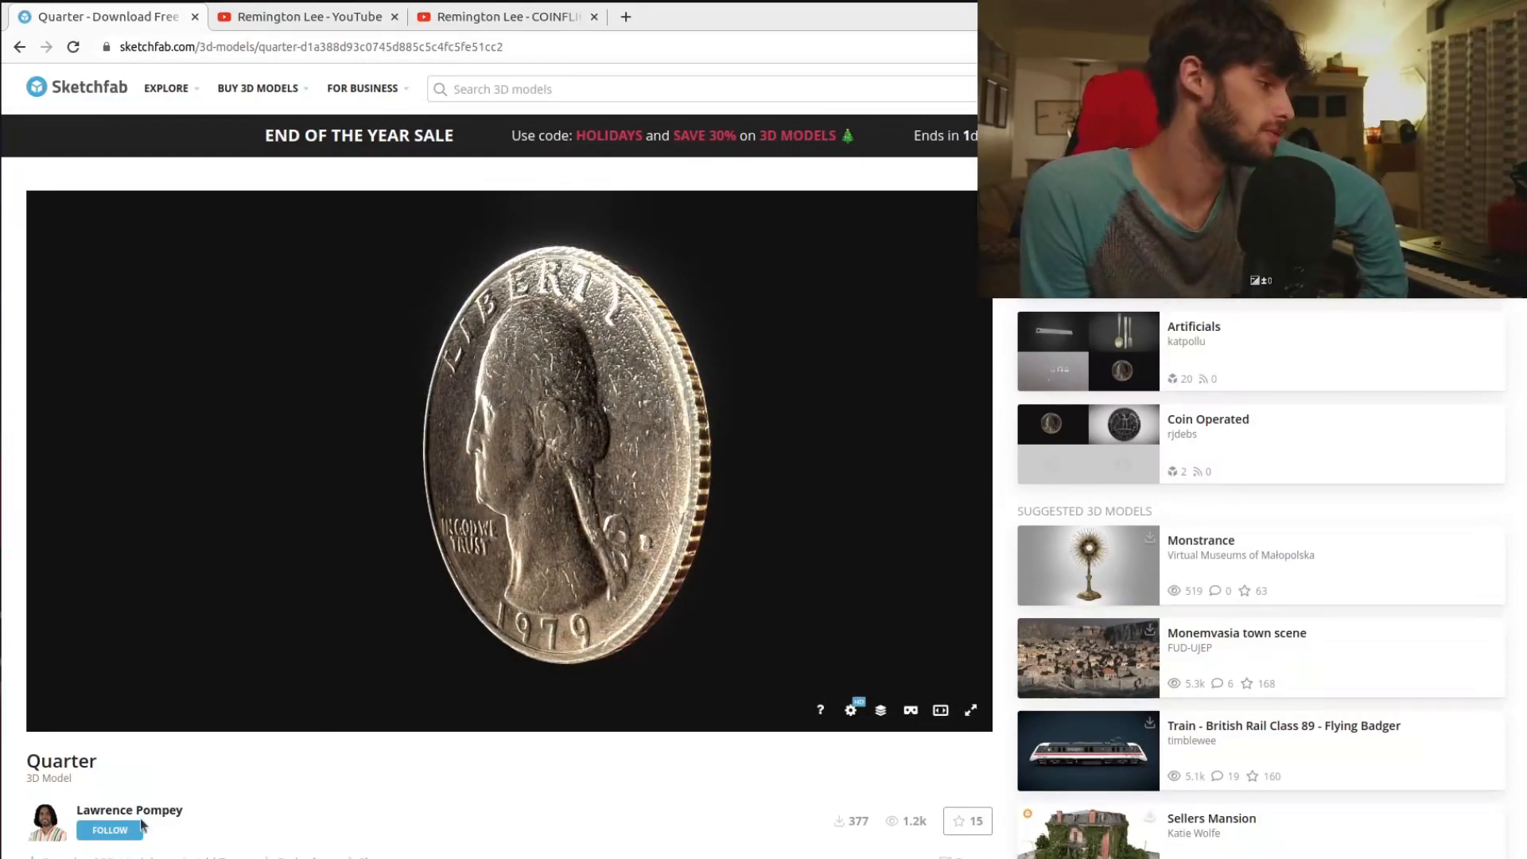
pyautogui.moveTo(191, 811); pyautogui.dragTo(125, 780)
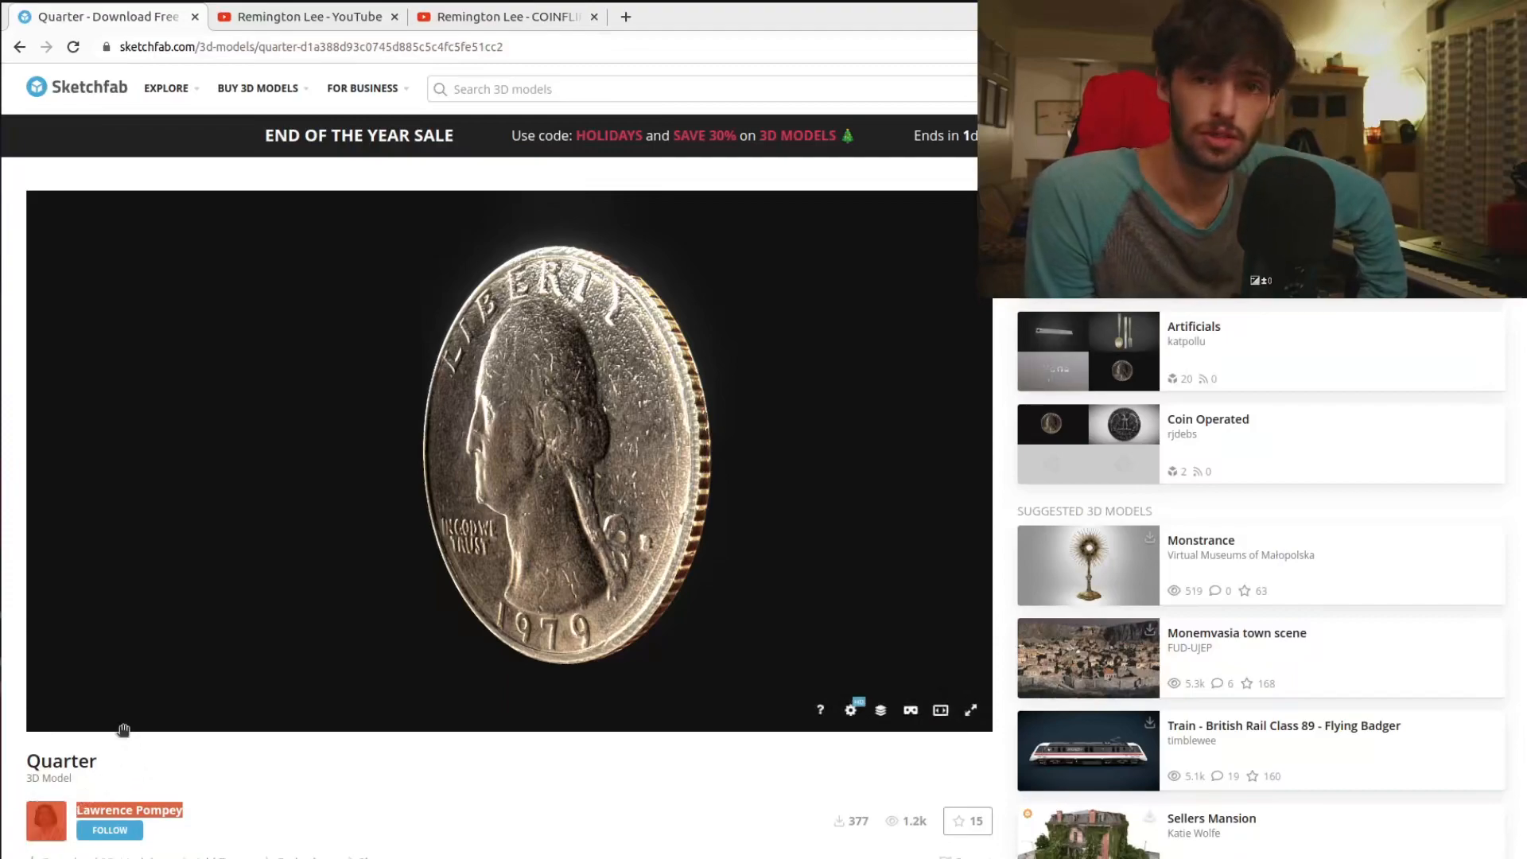
pyautogui.click(99, 758)
pyautogui.scroll(-3, 245, 719)
pyautogui.scroll(5, 262, 726)
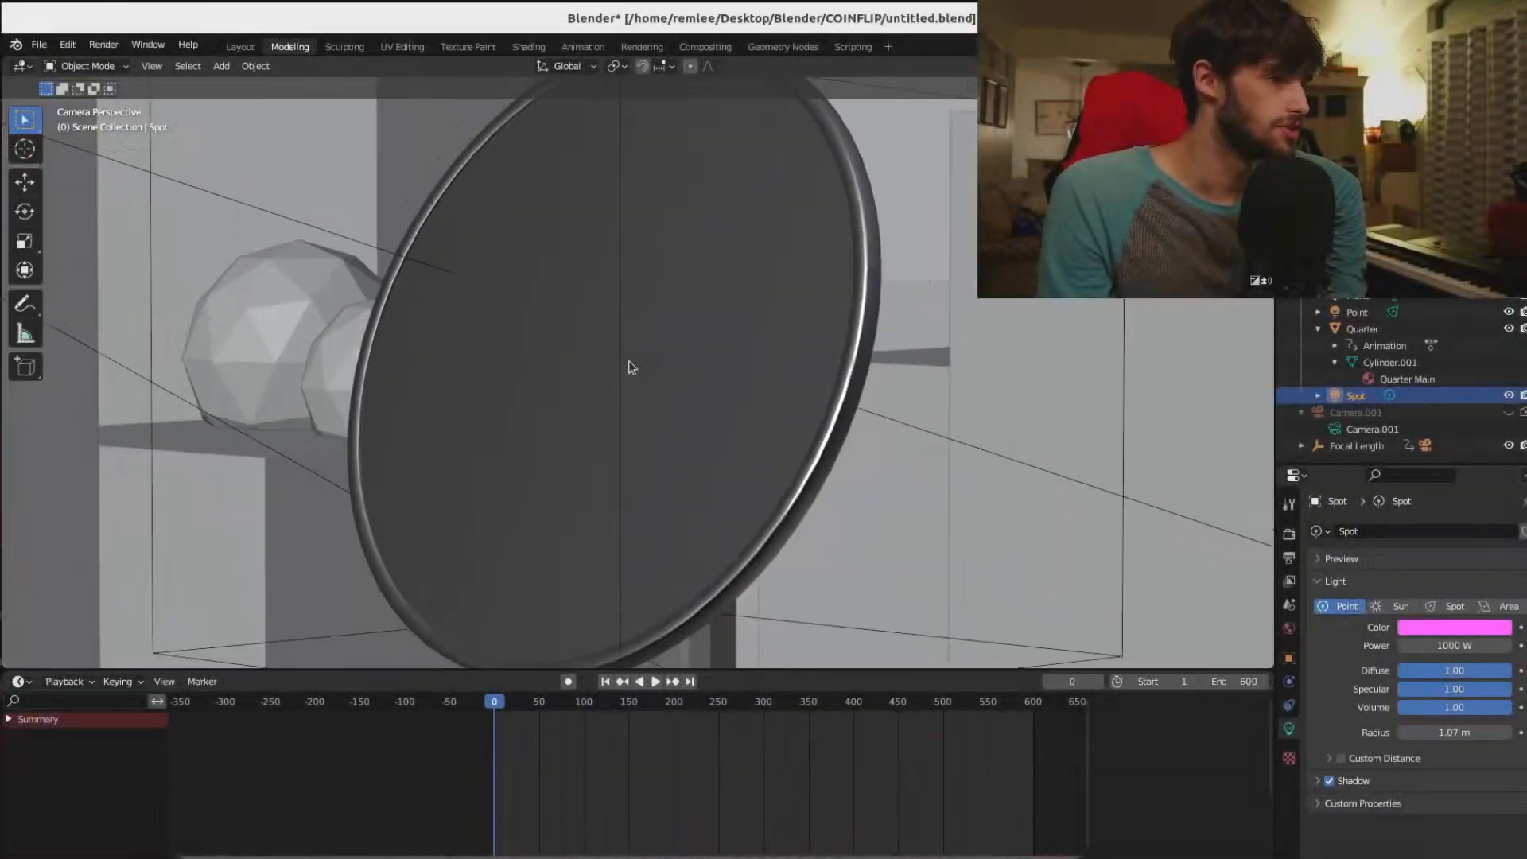
# - Switch to Blender and examine the coin through the scene camera and the surrounding set from outside it
pyautogui.moveTo(836, 358); pyautogui.dragTo(734, 391, button='middle')
pyautogui.scroll(-5, 811, 376)
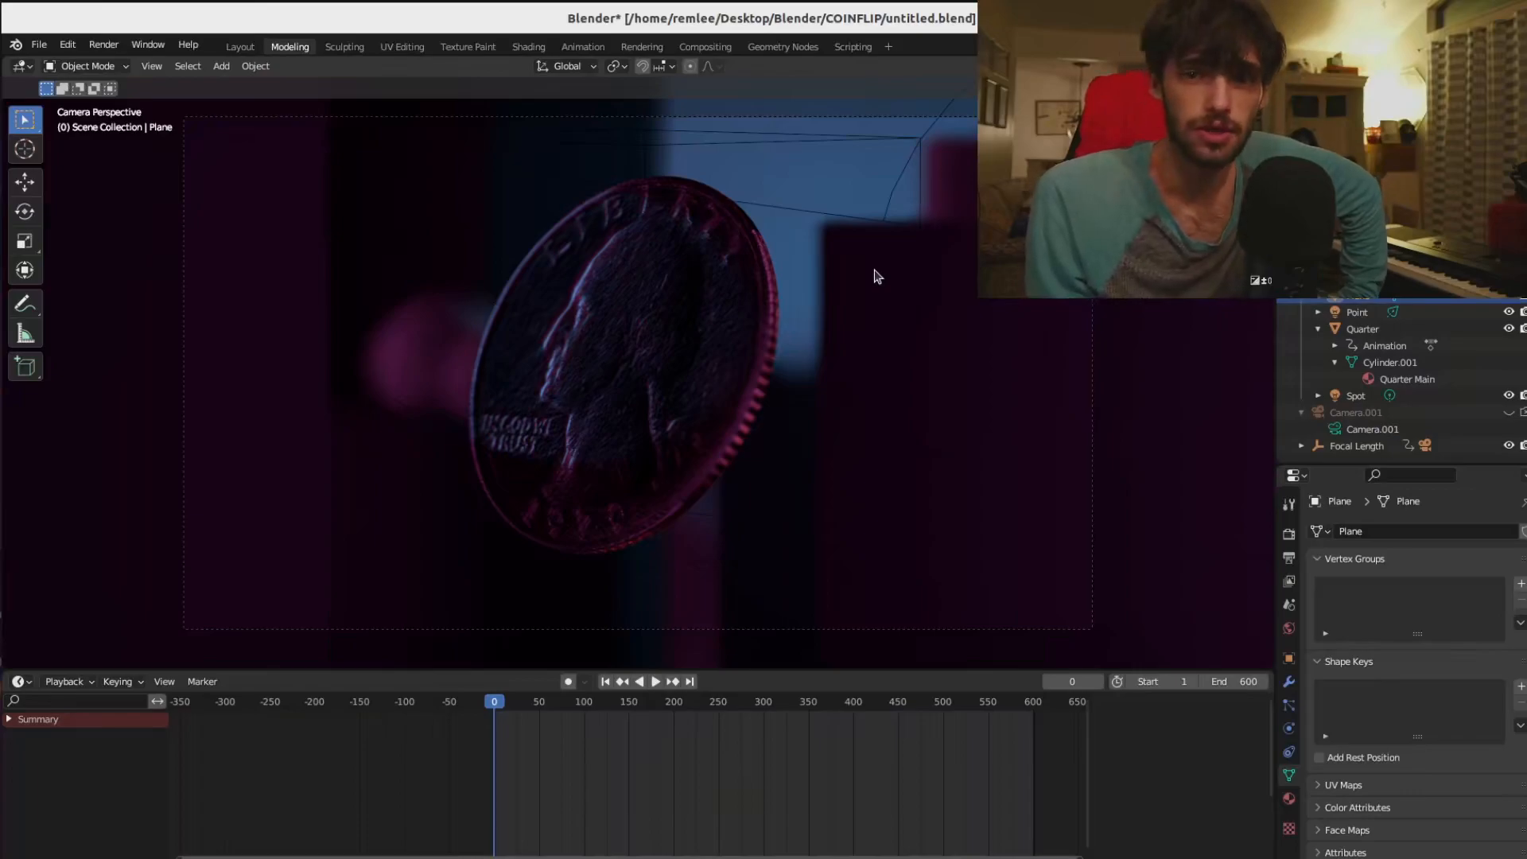
pyautogui.scroll(1, 894, 317)
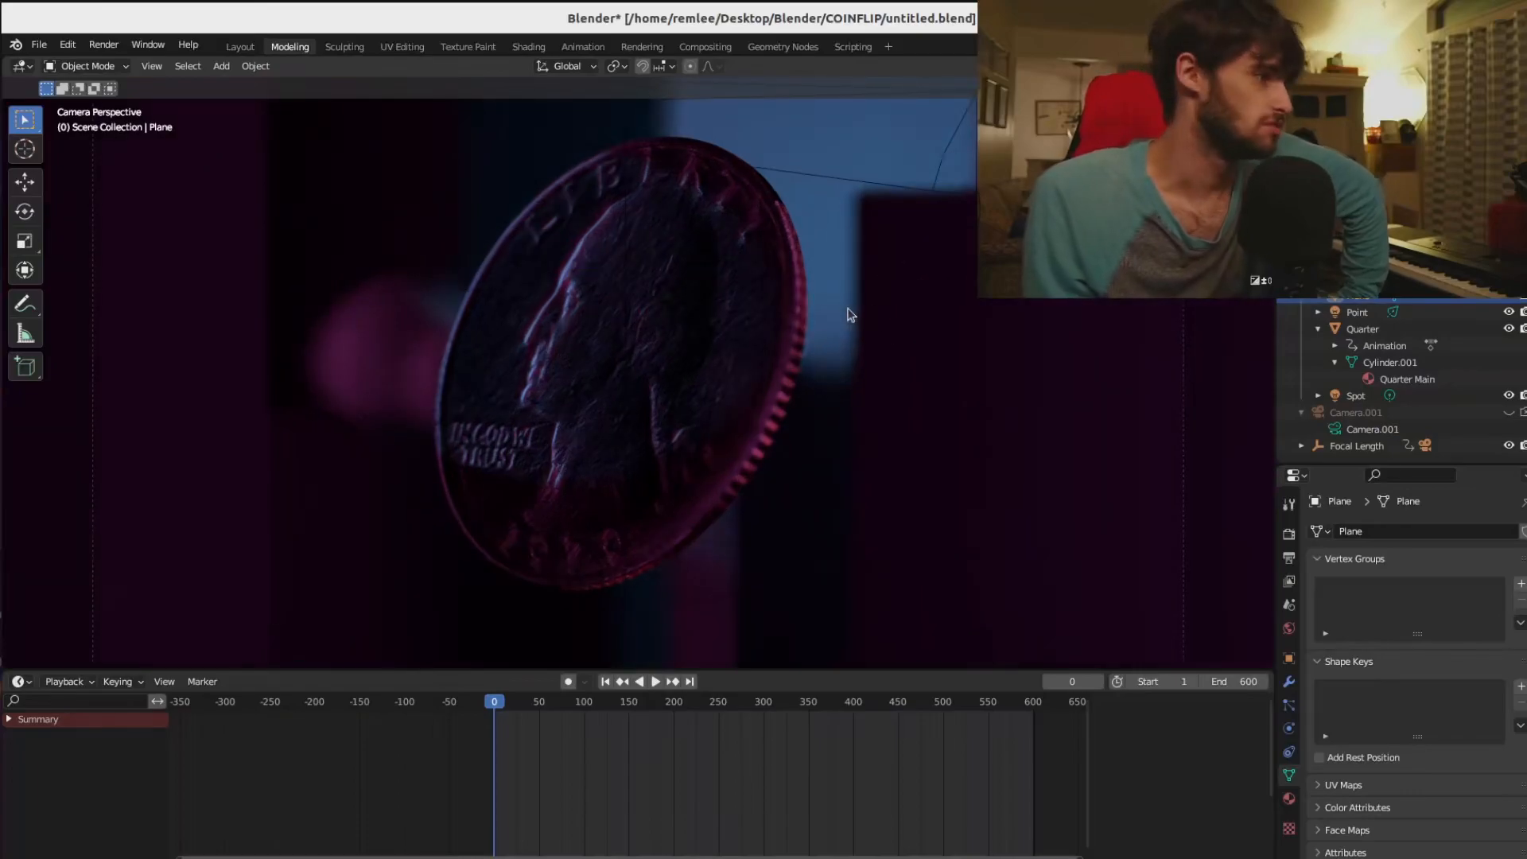
pyautogui.moveTo(850, 329); pyautogui.dragTo(835, 512, button='middle')
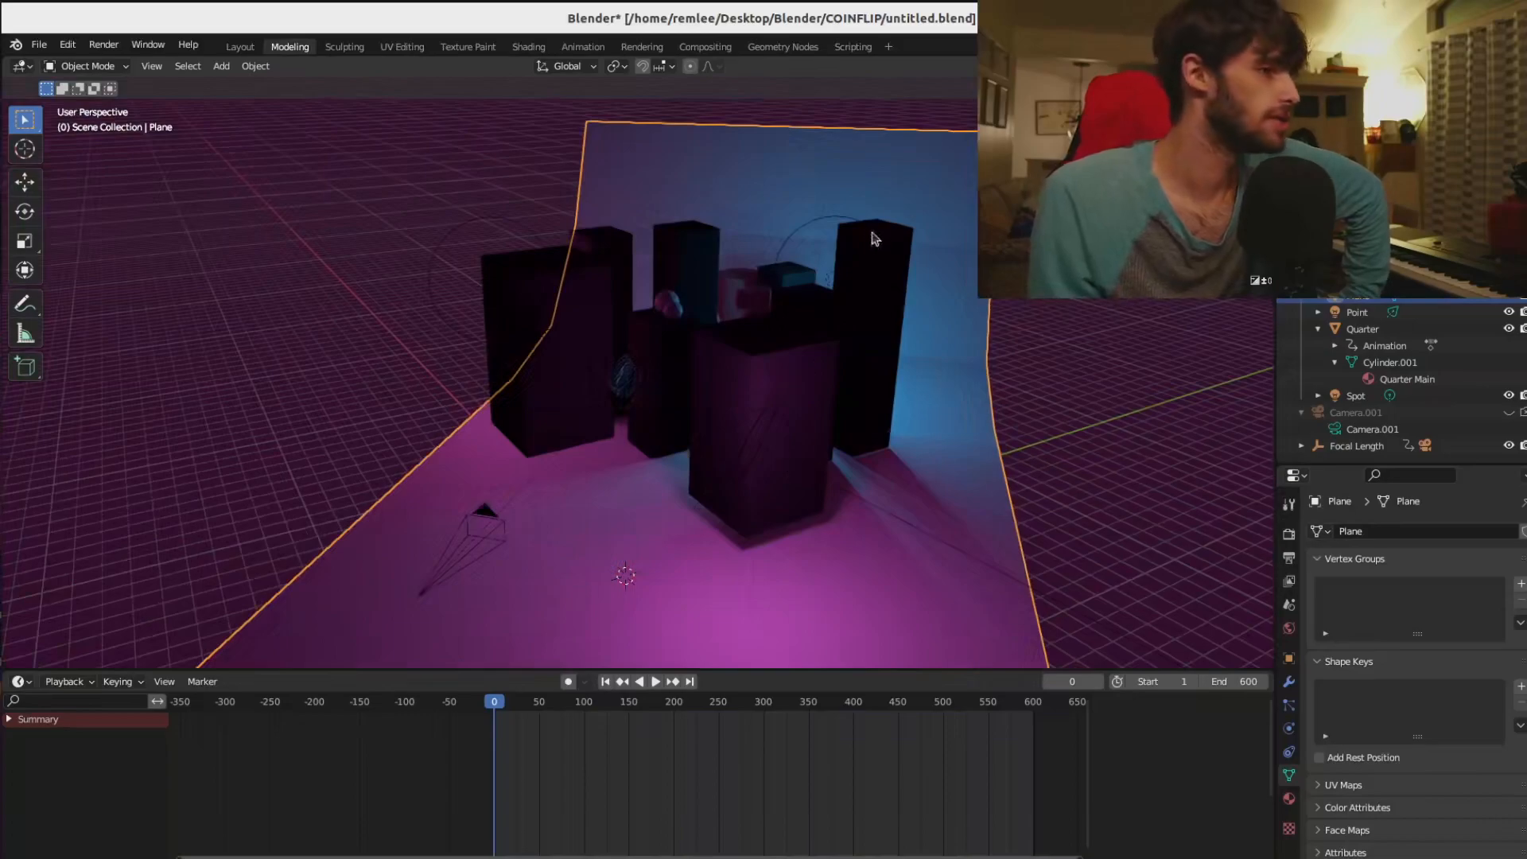
# - Show the scene in solid shading and select the blocks around the coin one after another to identify them
pyautogui.click(1212, 66)
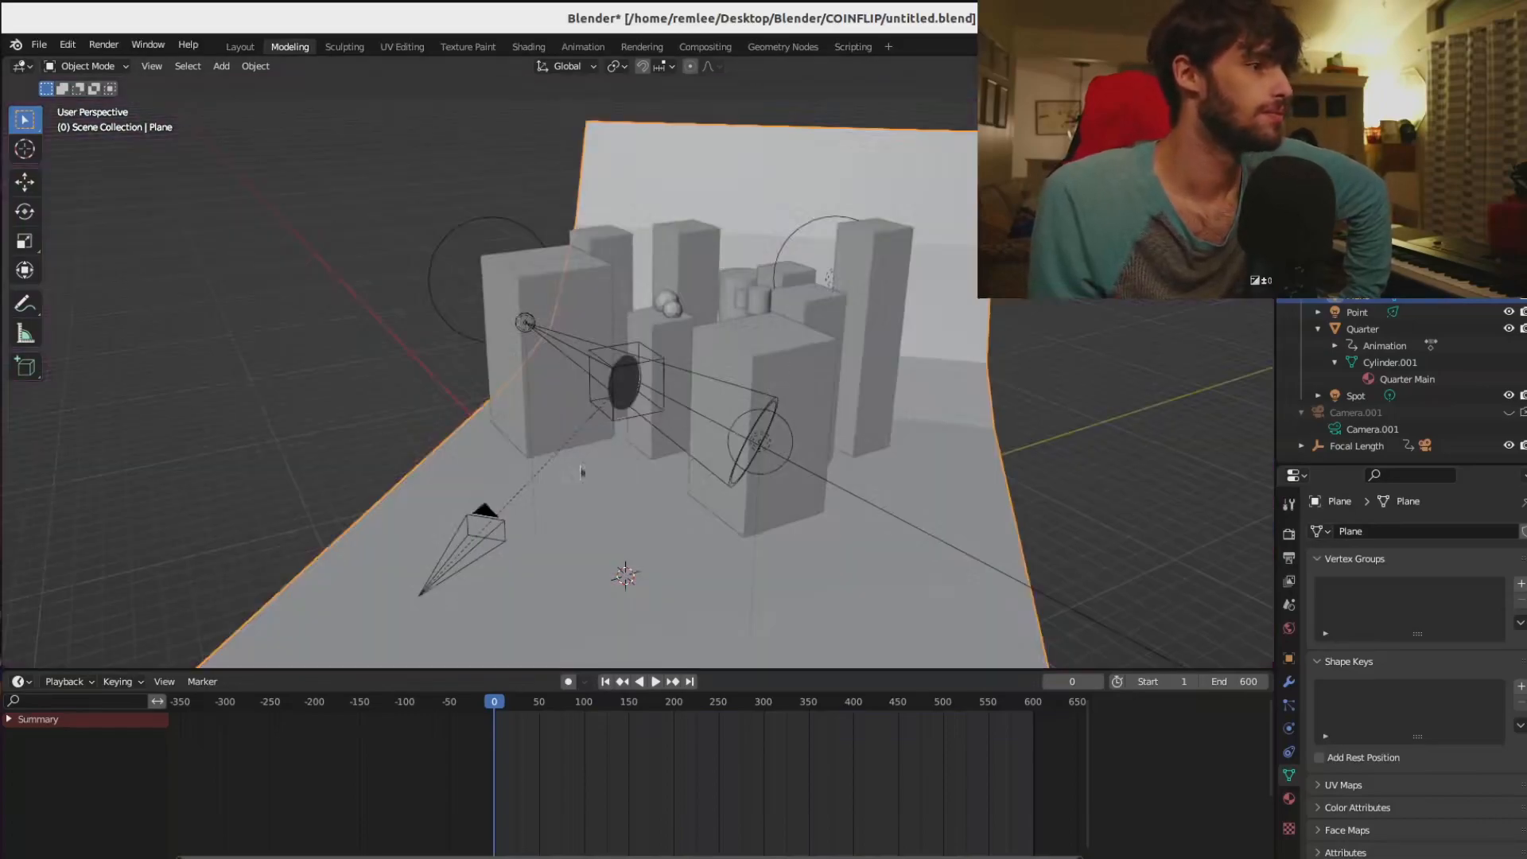
pyautogui.scroll(5, 729, 362)
pyautogui.scroll(-3, 936, 240)
pyautogui.scroll(3, 875, 280)
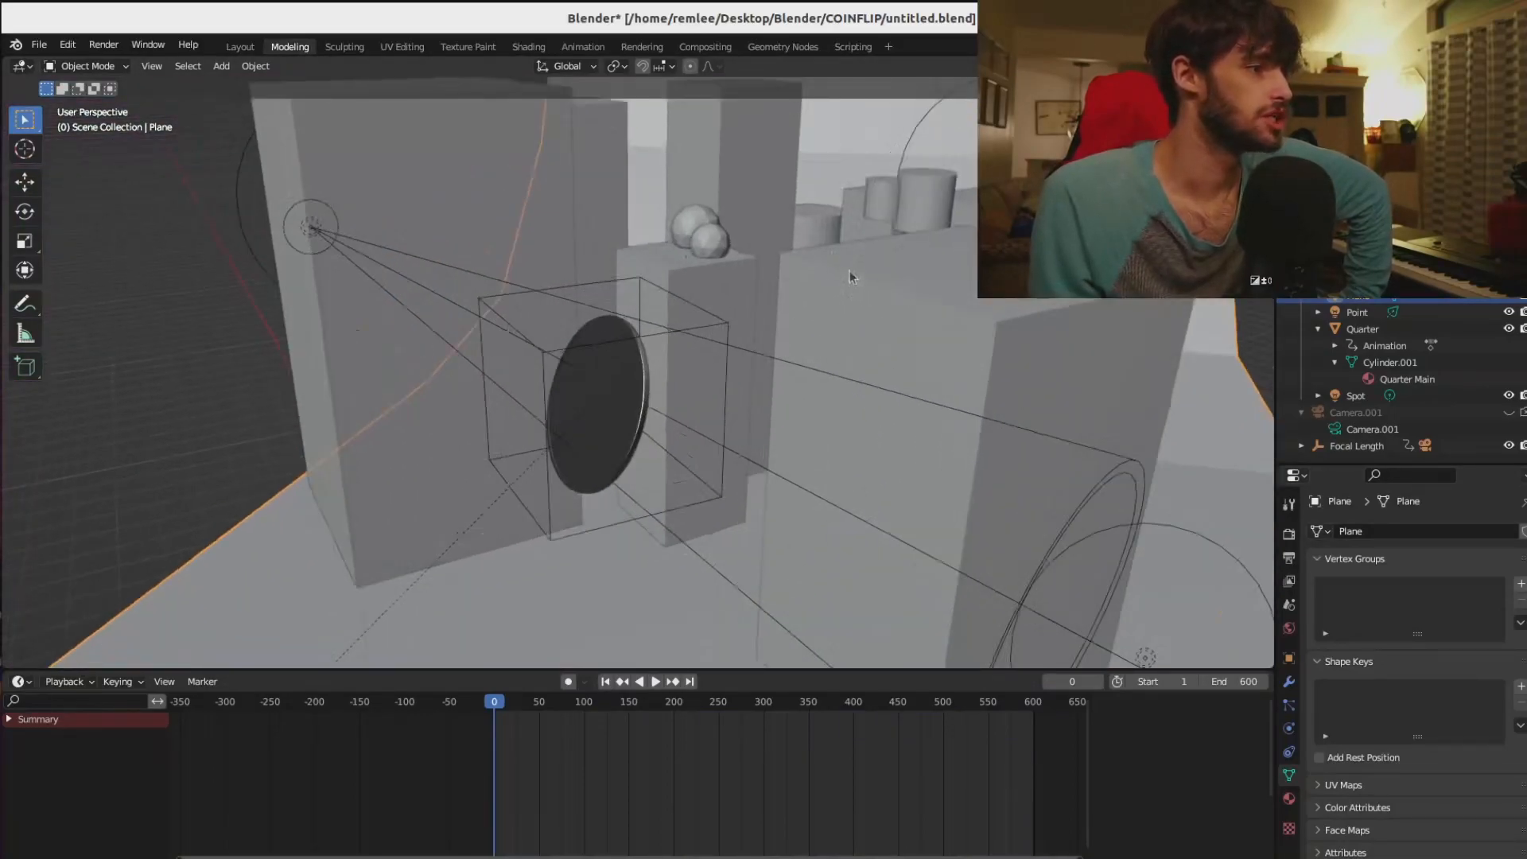
pyautogui.scroll(-4, 701, 276)
pyautogui.click(486, 235)
pyautogui.click(728, 200)
pyautogui.click(583, 185)
pyautogui.click(554, 215)
pyautogui.click(731, 315)
pyautogui.click(674, 308)
pyautogui.moveTo(689, 228); pyautogui.dragTo(700, 202)
pyautogui.click(892, 292)
pyautogui.click(897, 245)
pyautogui.click(844, 226)
pyautogui.click(970, 223)
pyautogui.click(764, 358)
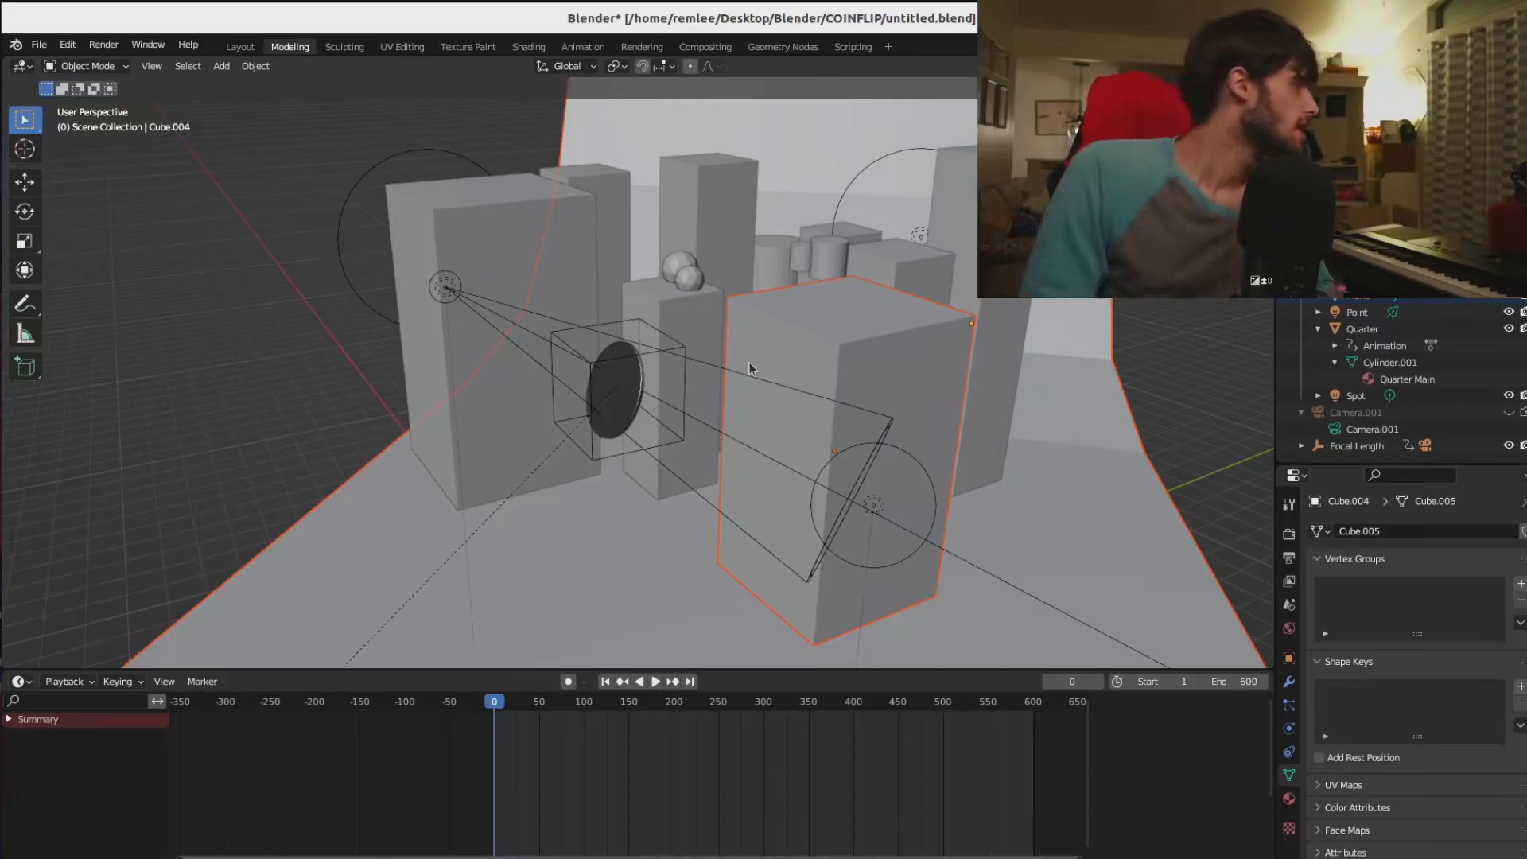
# - Select the two icospheres and the background cylinders in turn to identify the smaller props
pyautogui.click(682, 267)
pyautogui.scroll(3, 716, 296)
pyautogui.click(713, 242)
pyautogui.click(692, 222)
pyautogui.click(922, 208)
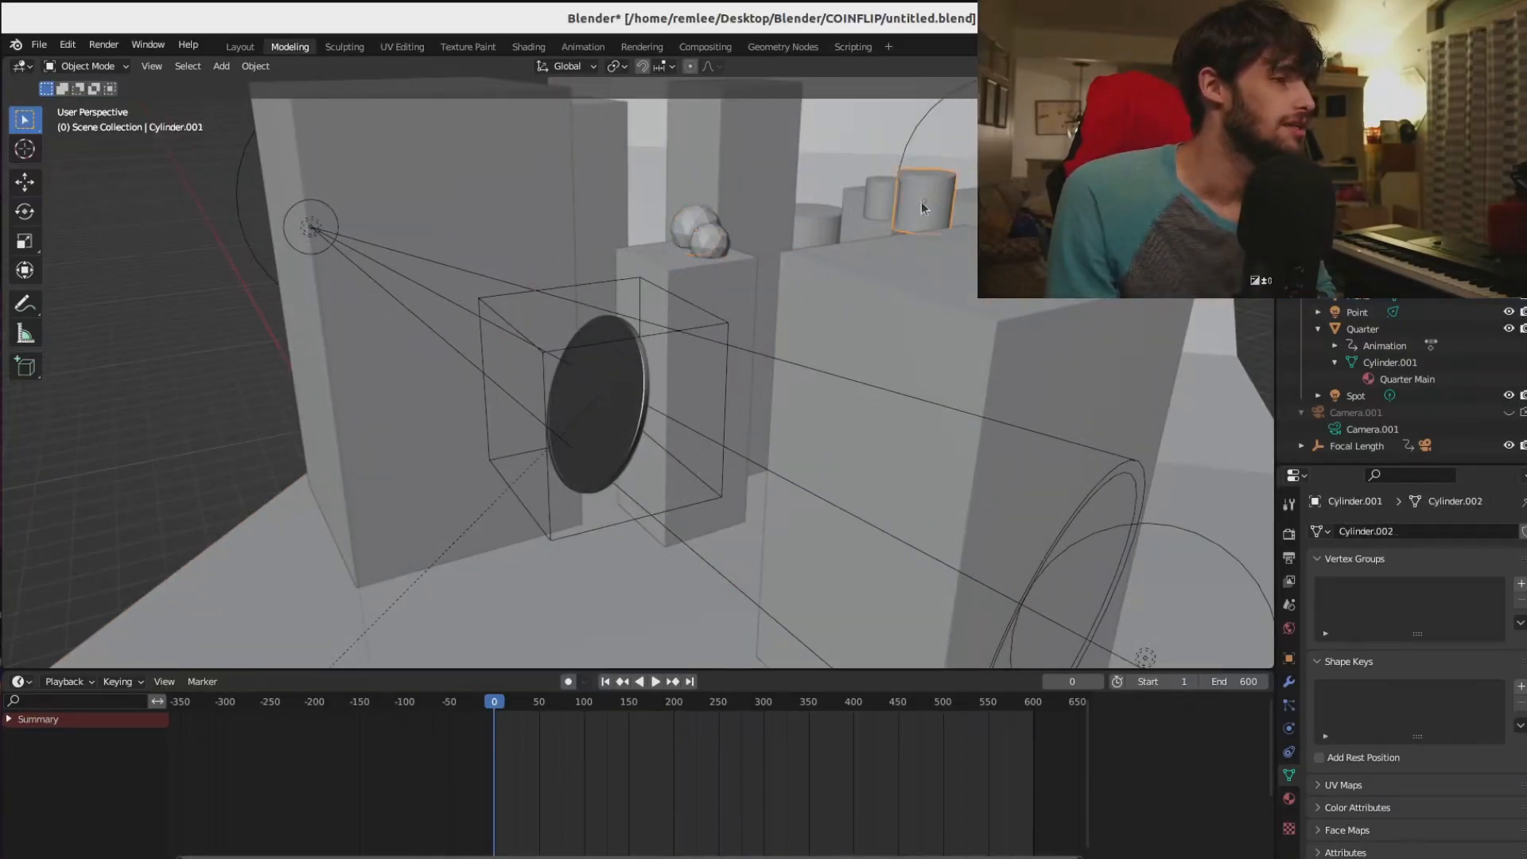
pyautogui.click(877, 209)
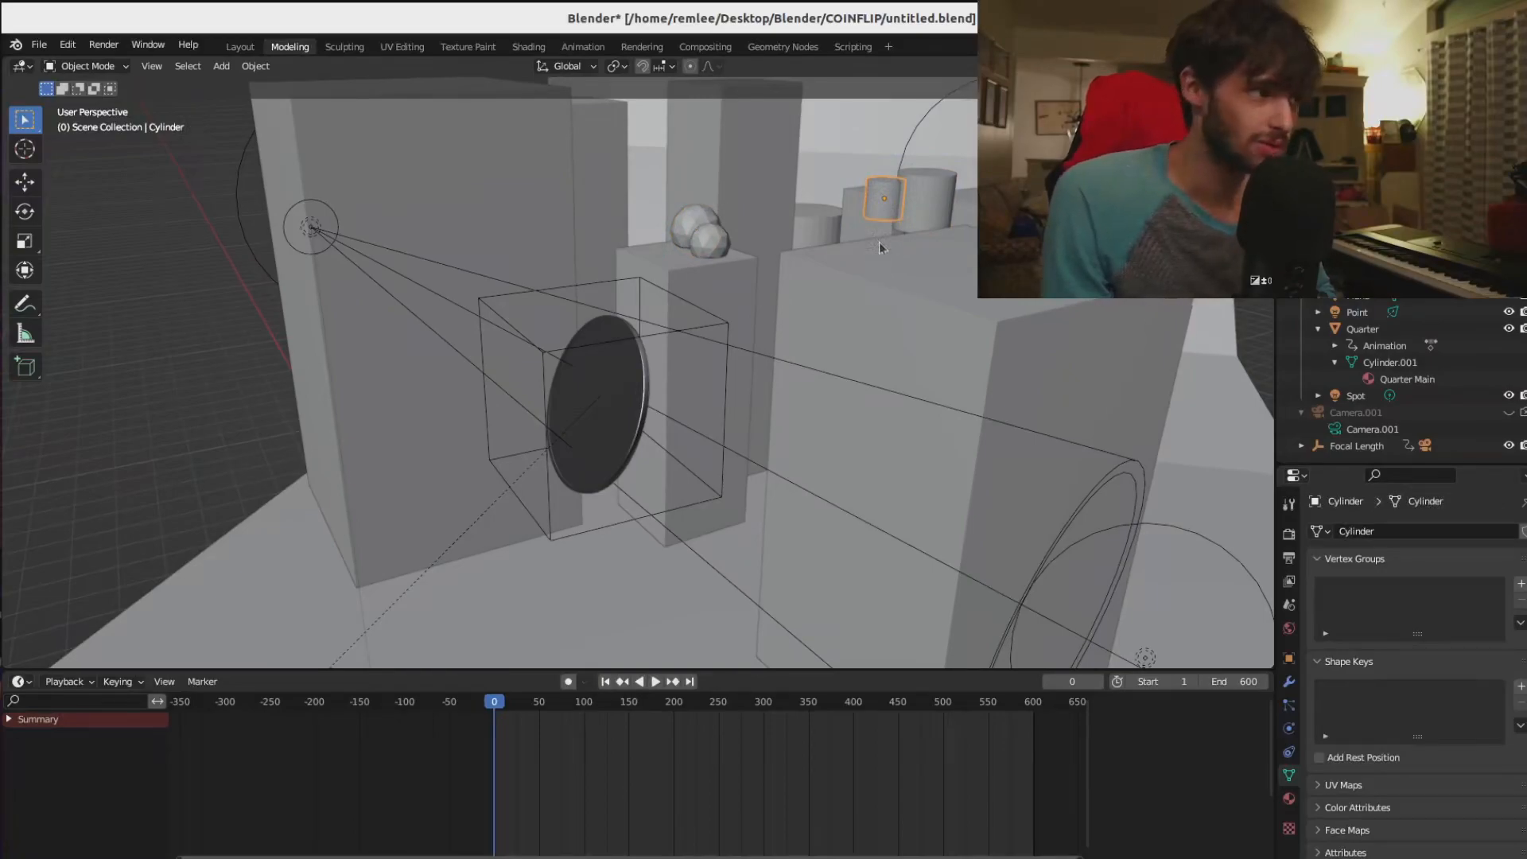
# - Inspect the placement of the blocks, icospheres and cylinders behind the coin from several angles
pyautogui.scroll(-5, 879, 242)
pyautogui.scroll(6, 842, 309)
pyautogui.moveTo(905, 253); pyautogui.dragTo(875, 260, button='middle')
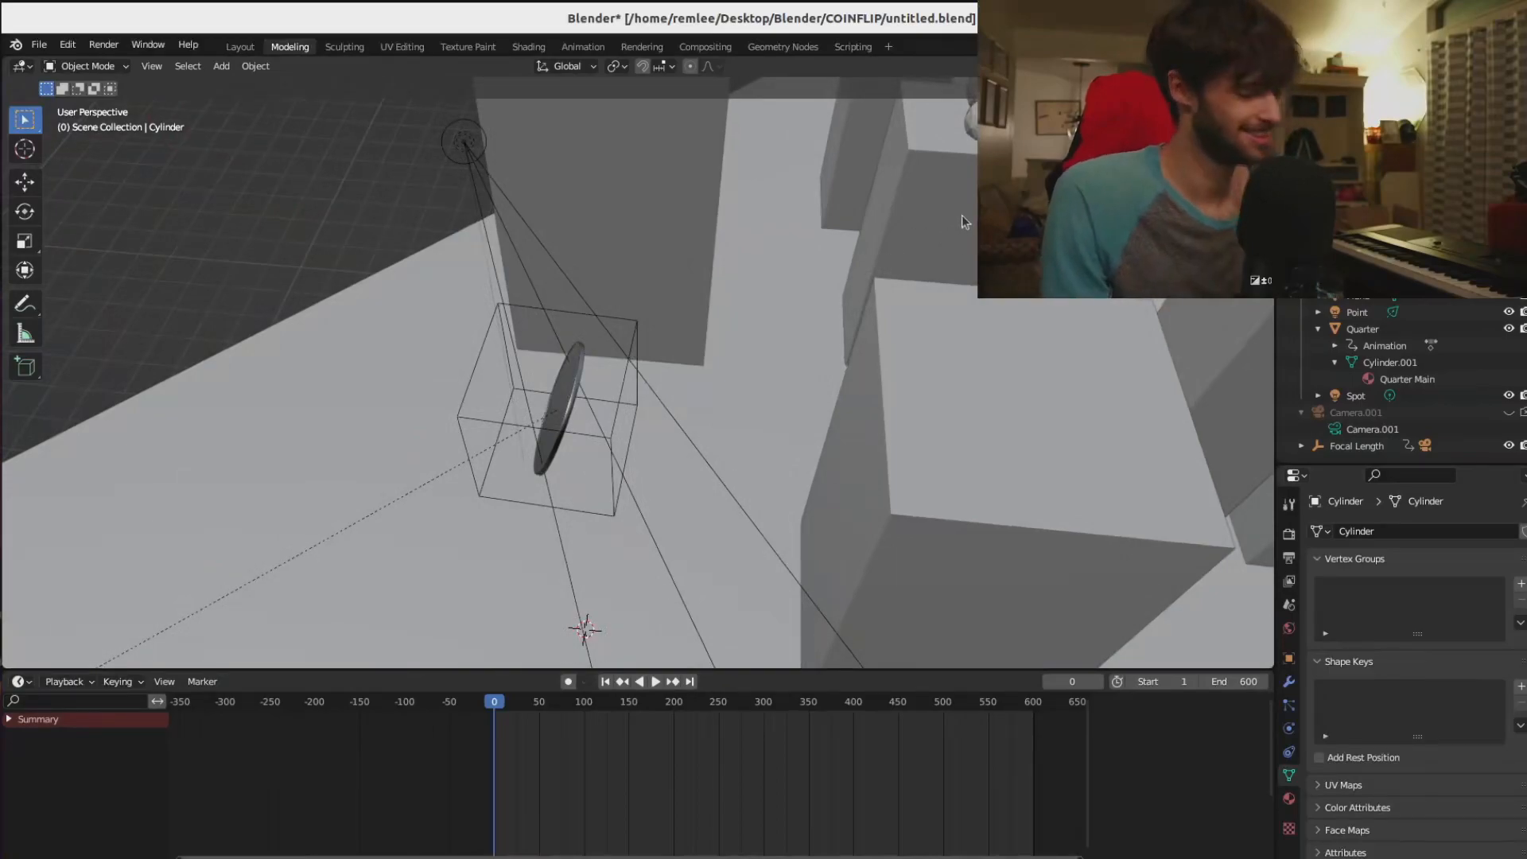
pyautogui.keyDown('shift'); pyautogui.moveTo(962, 222); pyautogui.dragTo(562, 467, button='middle'); pyautogui.keyUp('shift')
pyautogui.scroll(4, 722, 331)
pyautogui.keyDown('shift'); pyautogui.moveTo(722, 331); pyautogui.dragTo(657, 406, button='middle'); pyautogui.keyUp('shift')
pyautogui.keyDown('shift'); pyautogui.moveTo(699, 274); pyautogui.dragTo(658, 360, button='middle'); pyautogui.keyUp('shift')
pyautogui.click(614, 368)
pyautogui.scroll(-2, 671, 331)
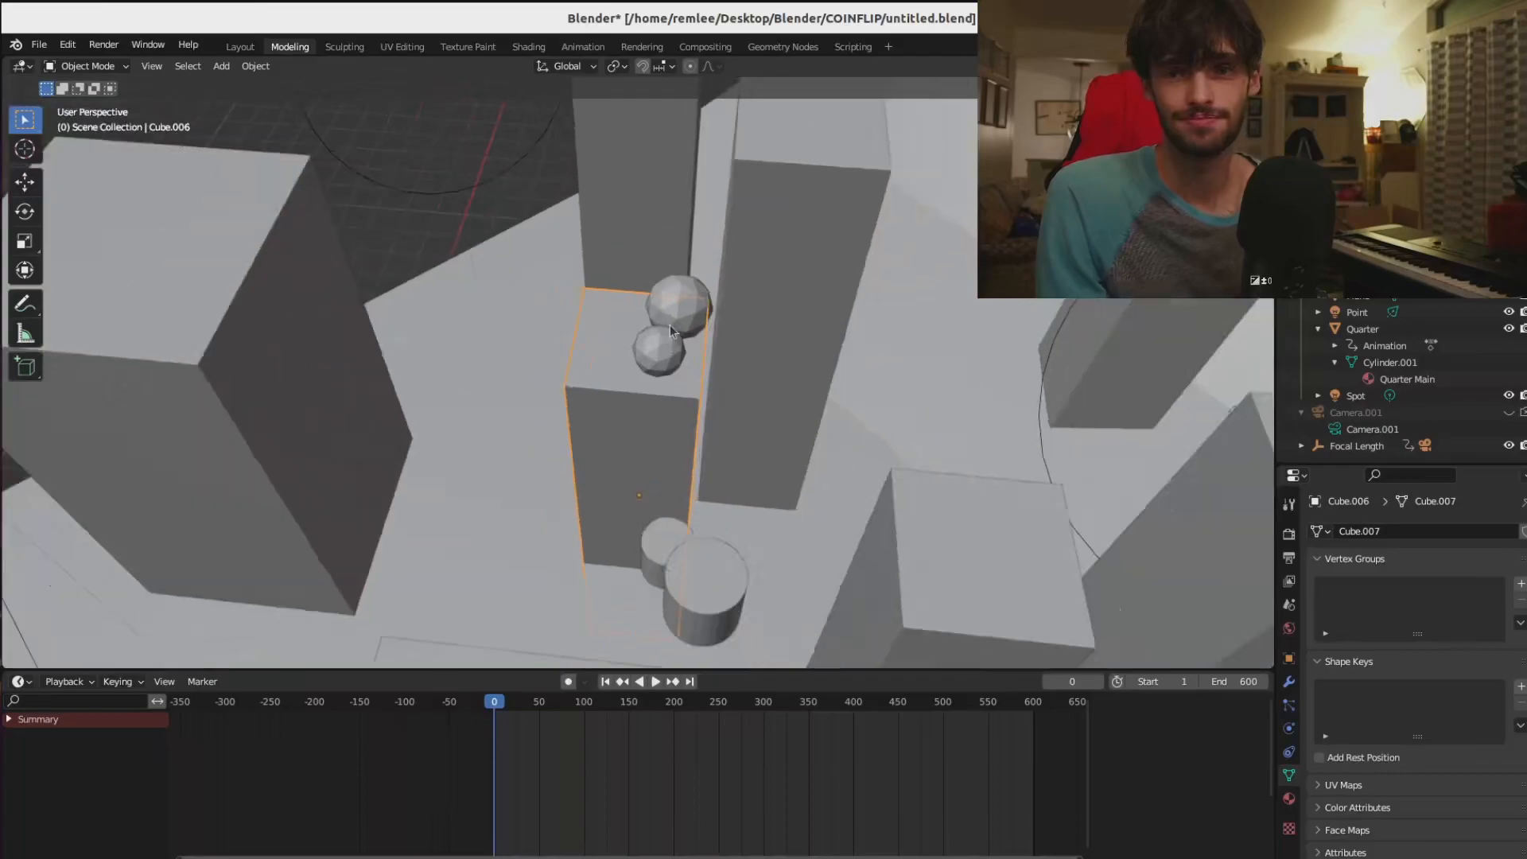
pyautogui.keyDown('shift'); pyautogui.moveTo(756, 481); pyautogui.dragTo(869, 255, button='middle'); pyautogui.keyUp('shift')
pyautogui.scroll(5, 865, 360)
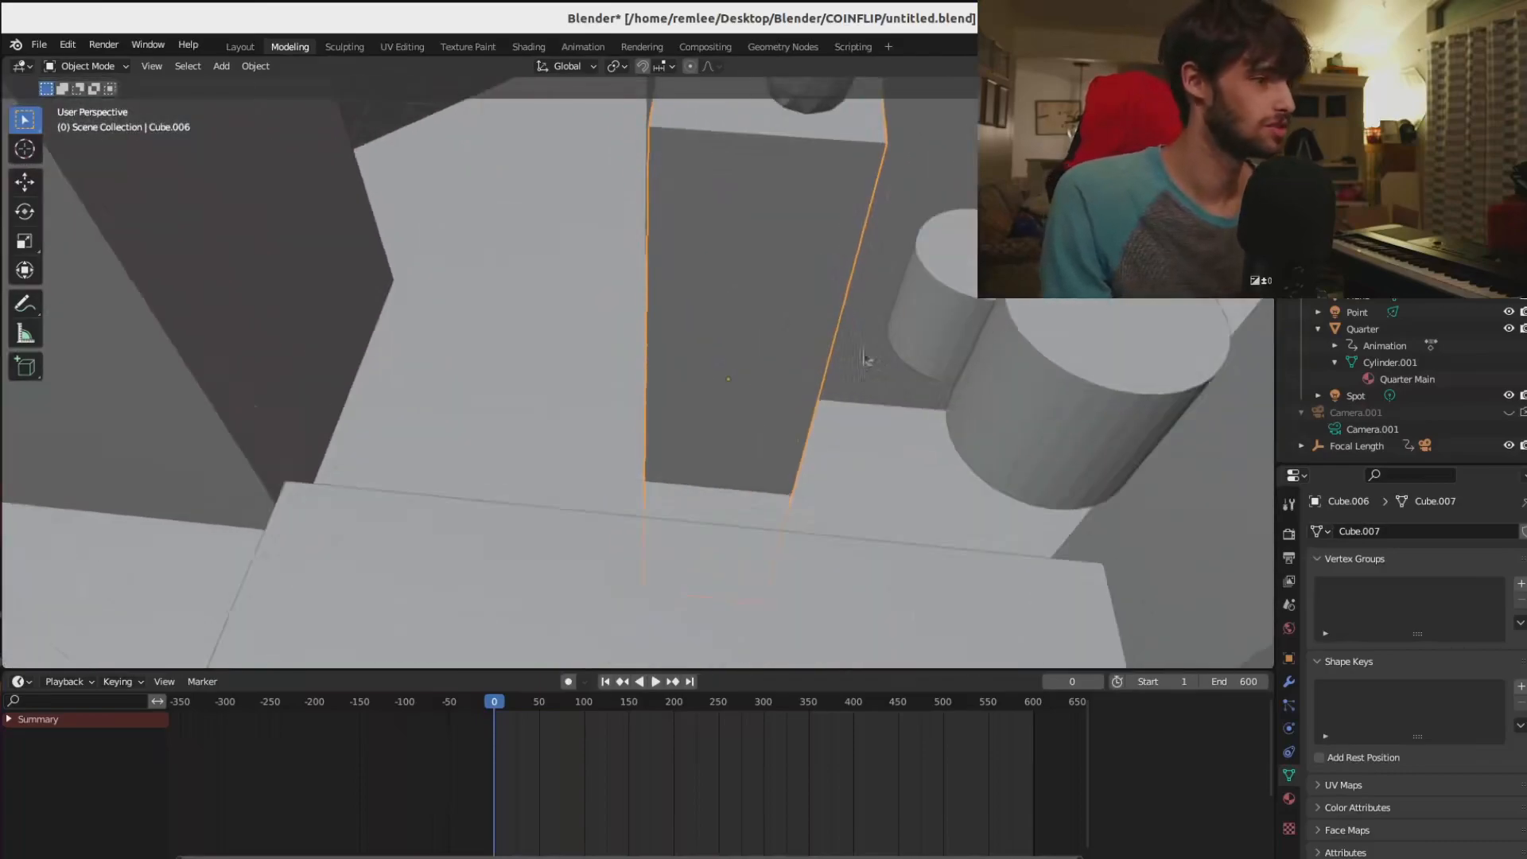
pyautogui.scroll(-2, 867, 360)
pyautogui.moveTo(1042, 380); pyautogui.dragTo(1052, 393)
pyautogui.moveTo(976, 423); pyautogui.dragTo(730, 426, button='middle')
pyautogui.click(722, 443)
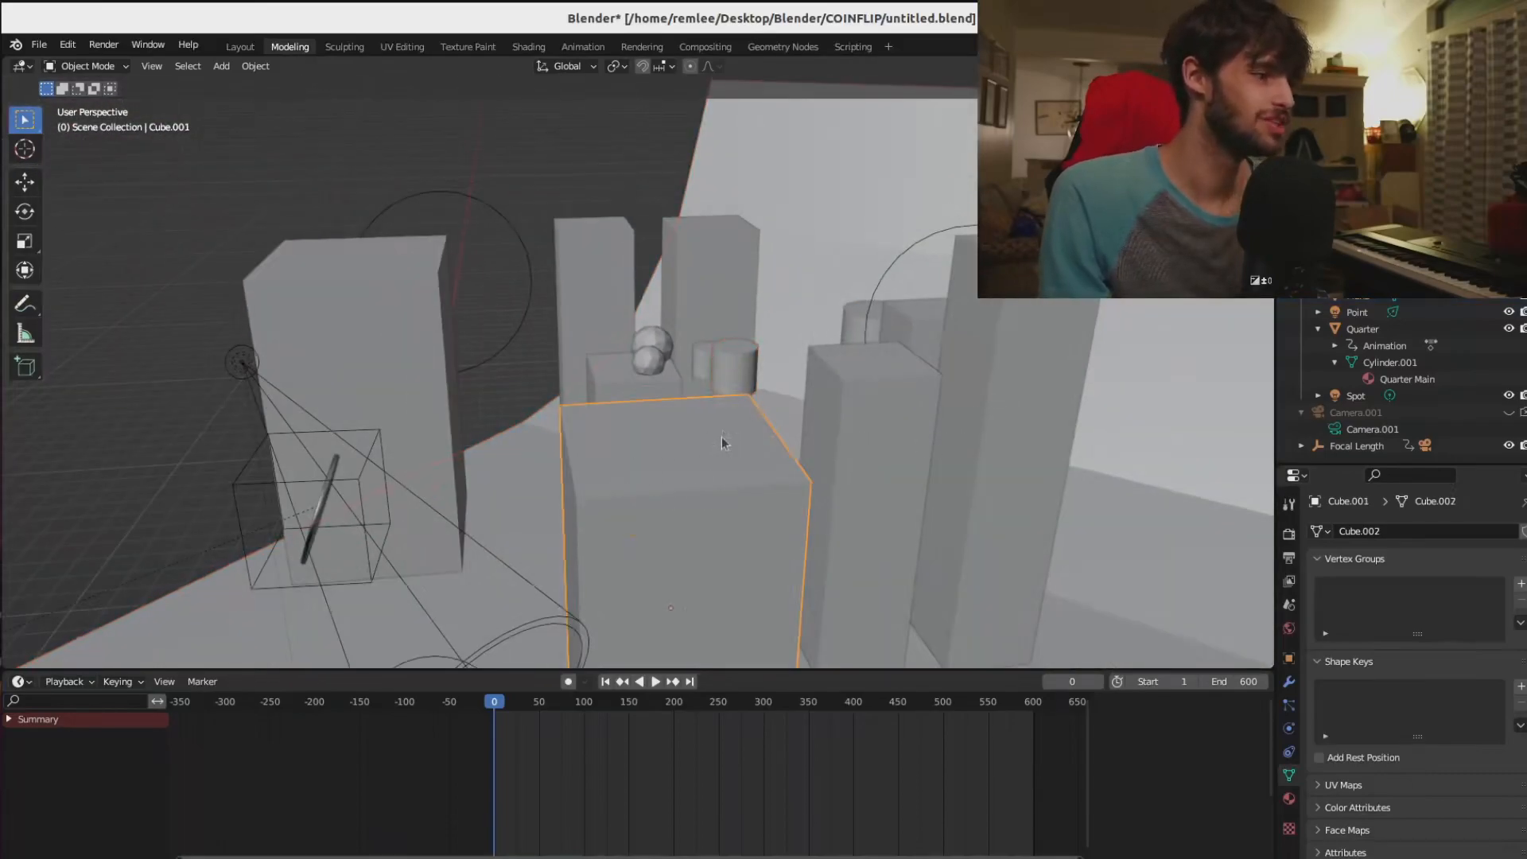
# - Look through the scene camera in Material Preview shading to examine the coin against its blurred background
pyautogui.press('KP_0')
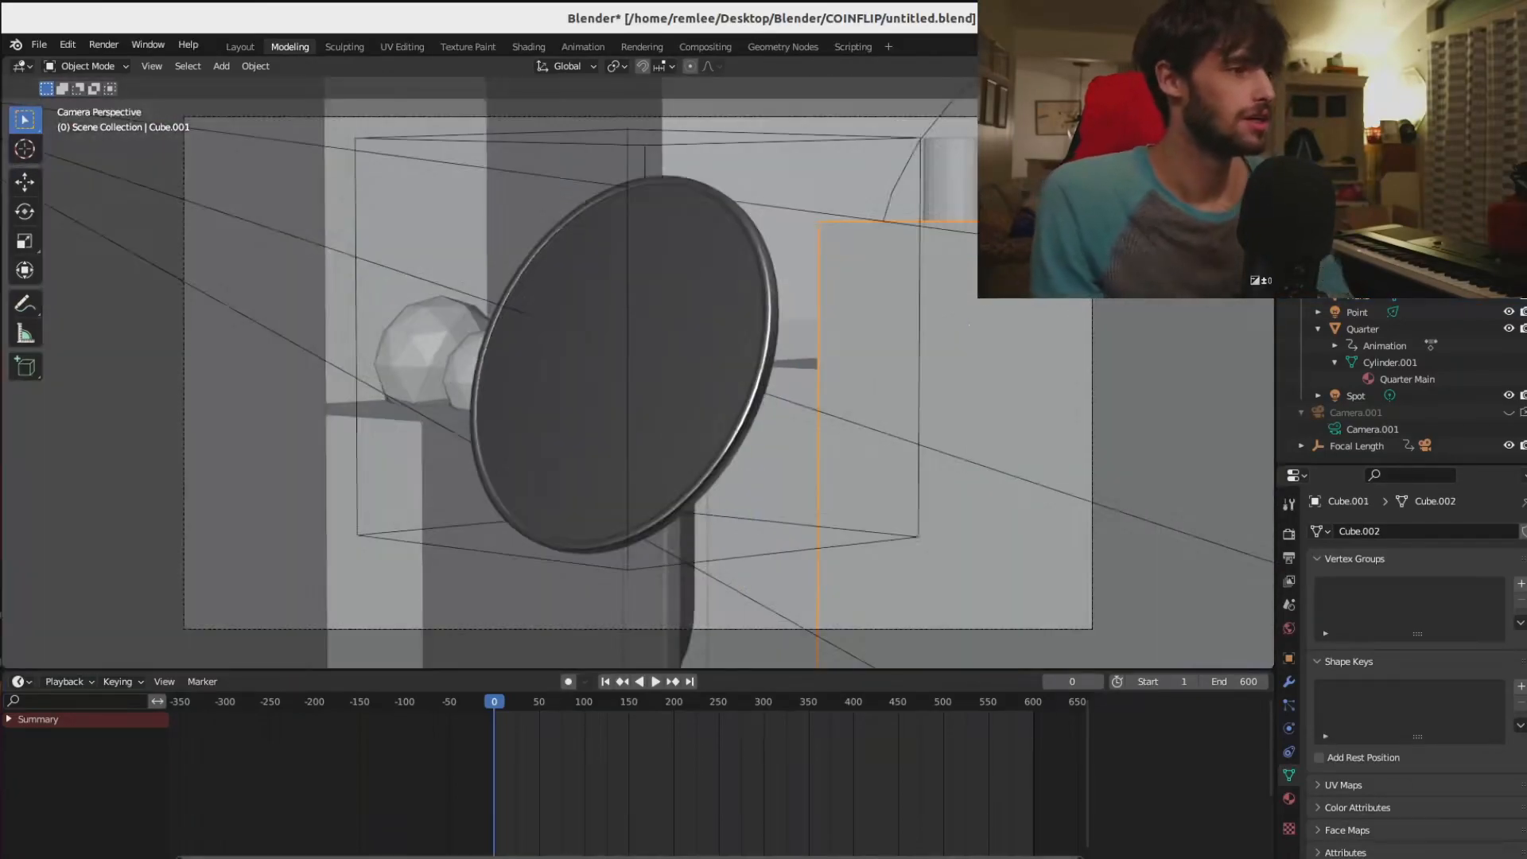
pyautogui.press('z')
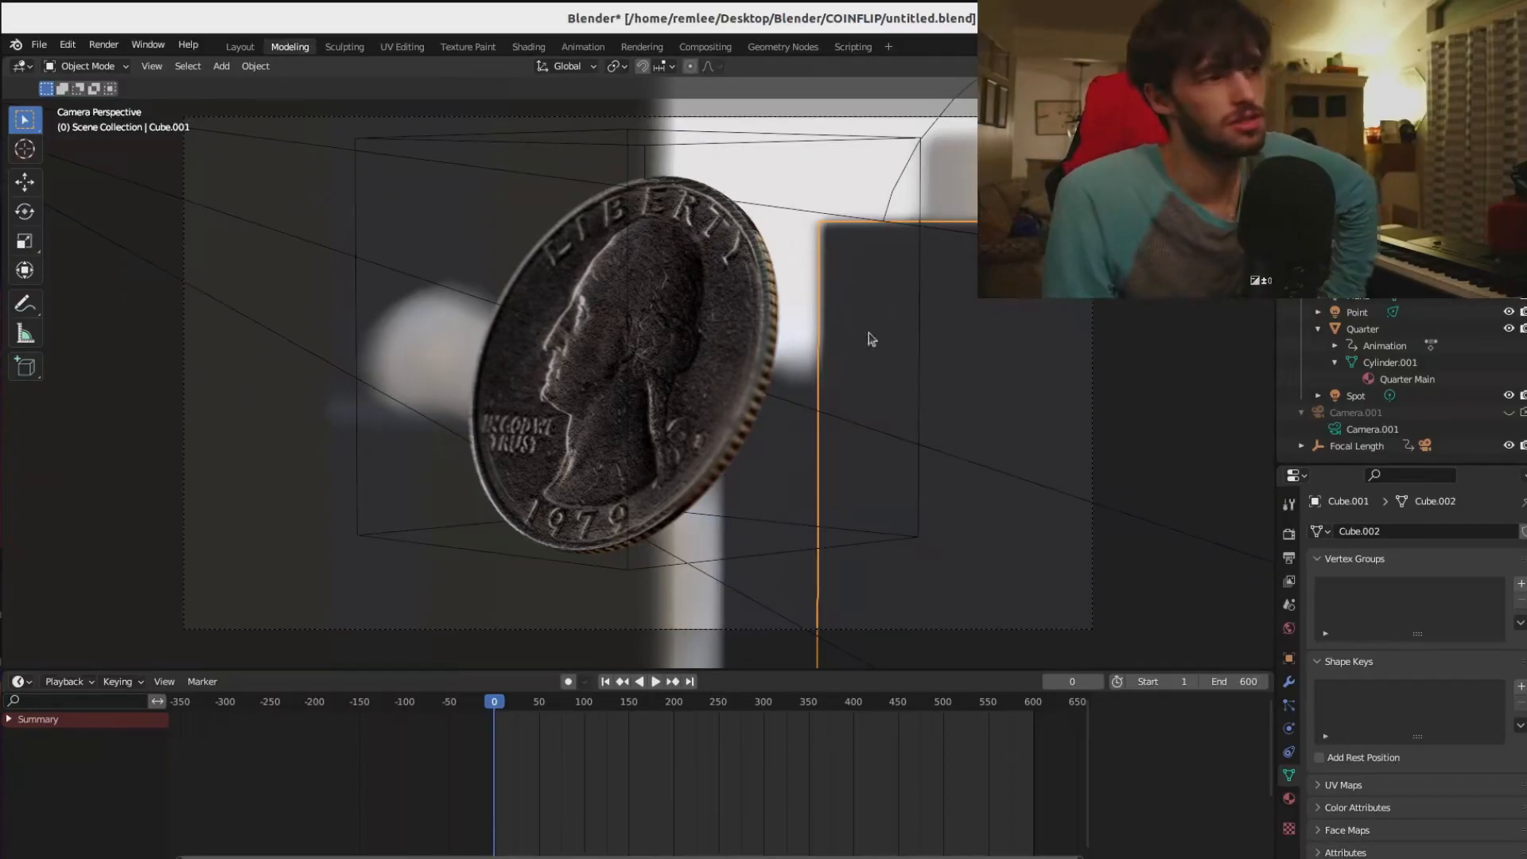
pyautogui.scroll(-4, 747, 368)
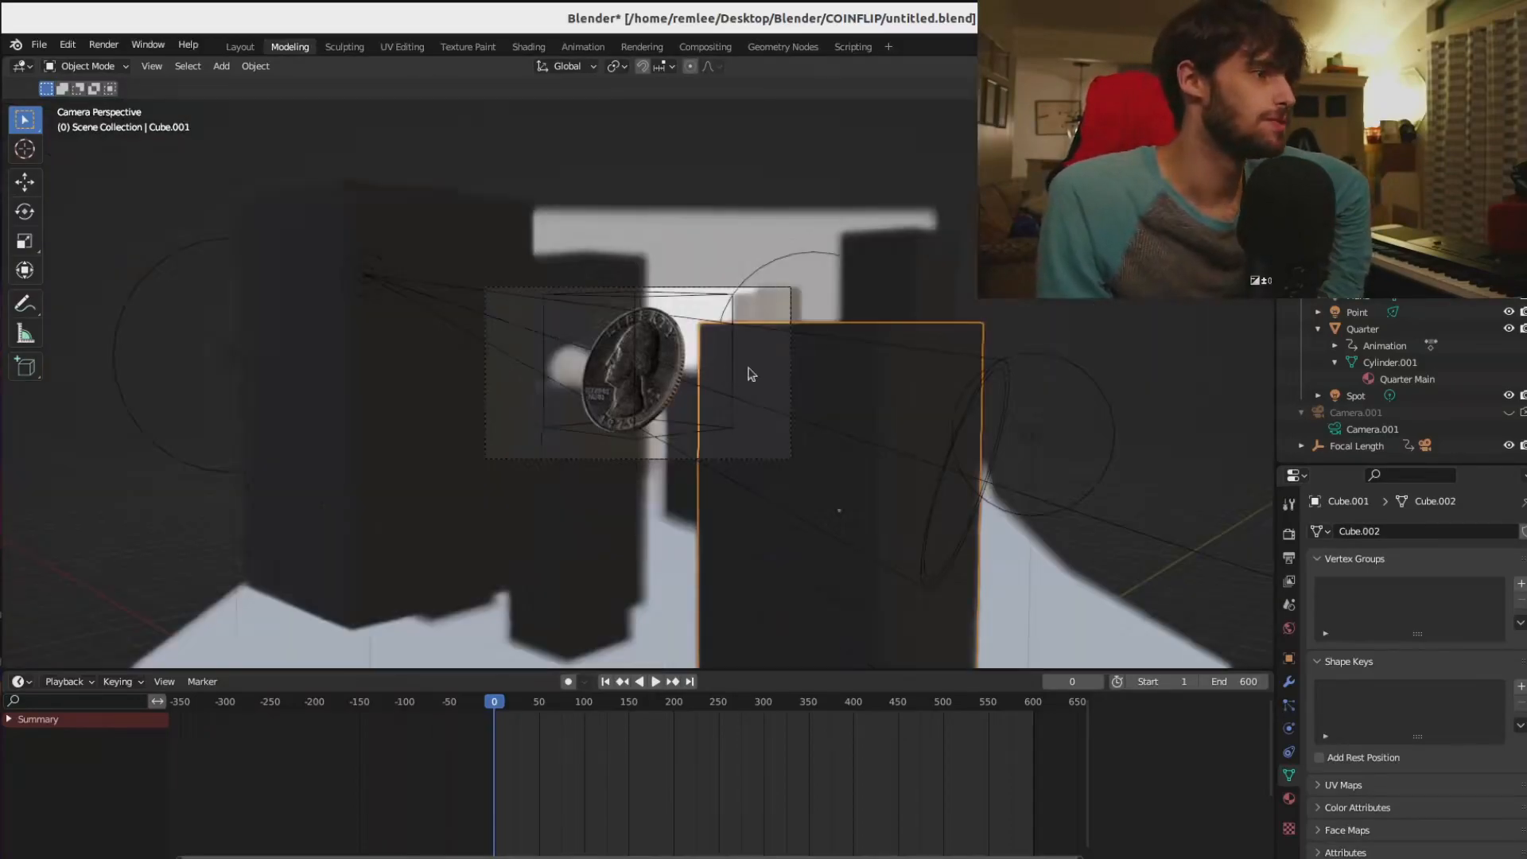
pyautogui.scroll(2, 743, 366)
pyautogui.scroll(-2, 700, 501)
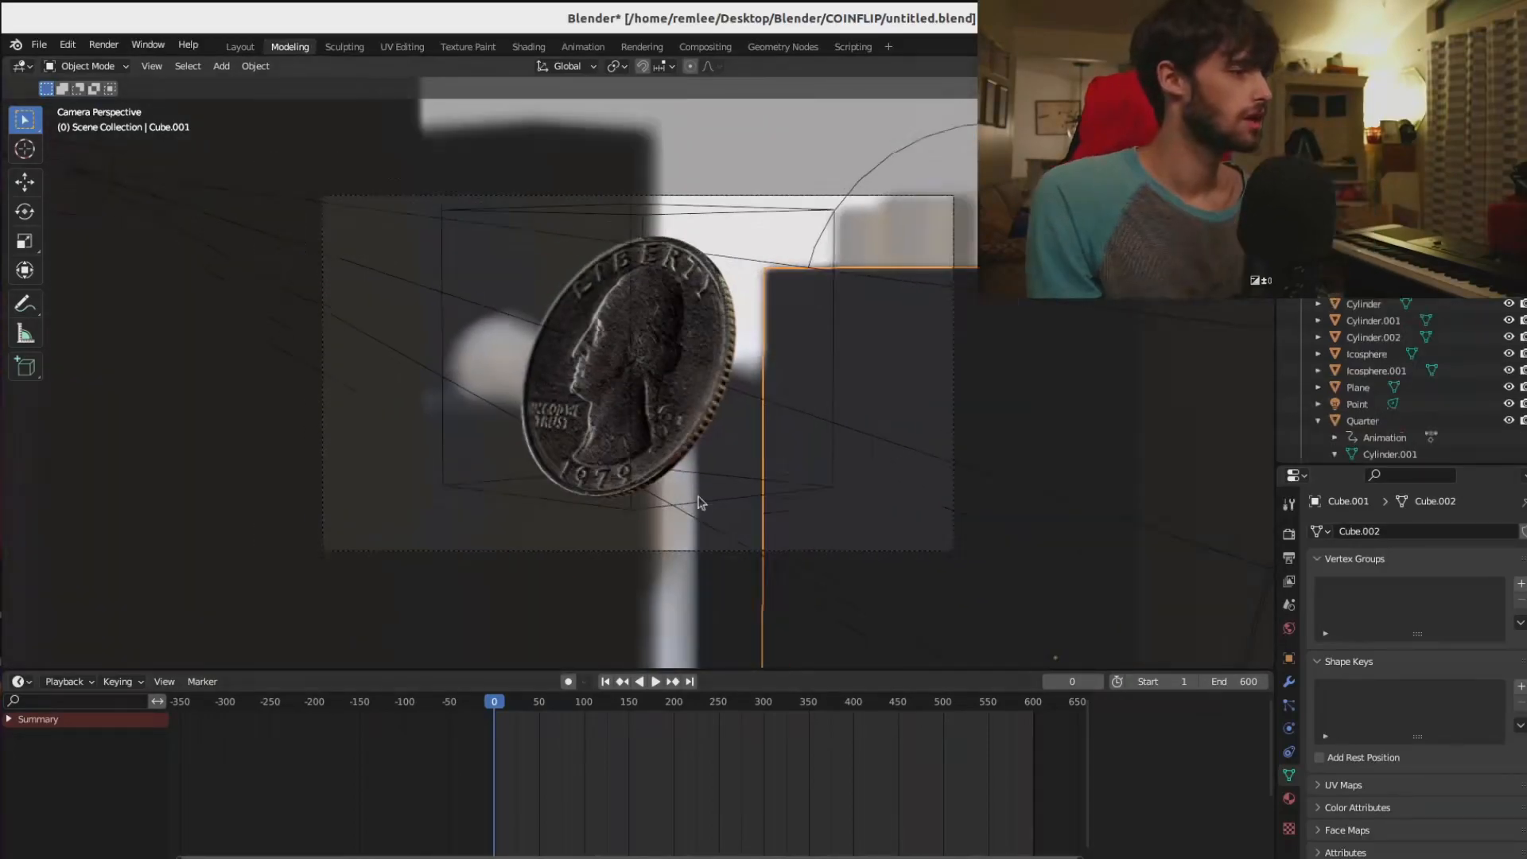
# - Play the coin-flip animation through the camera and return the timeline to frame 0
pyautogui.press('space')
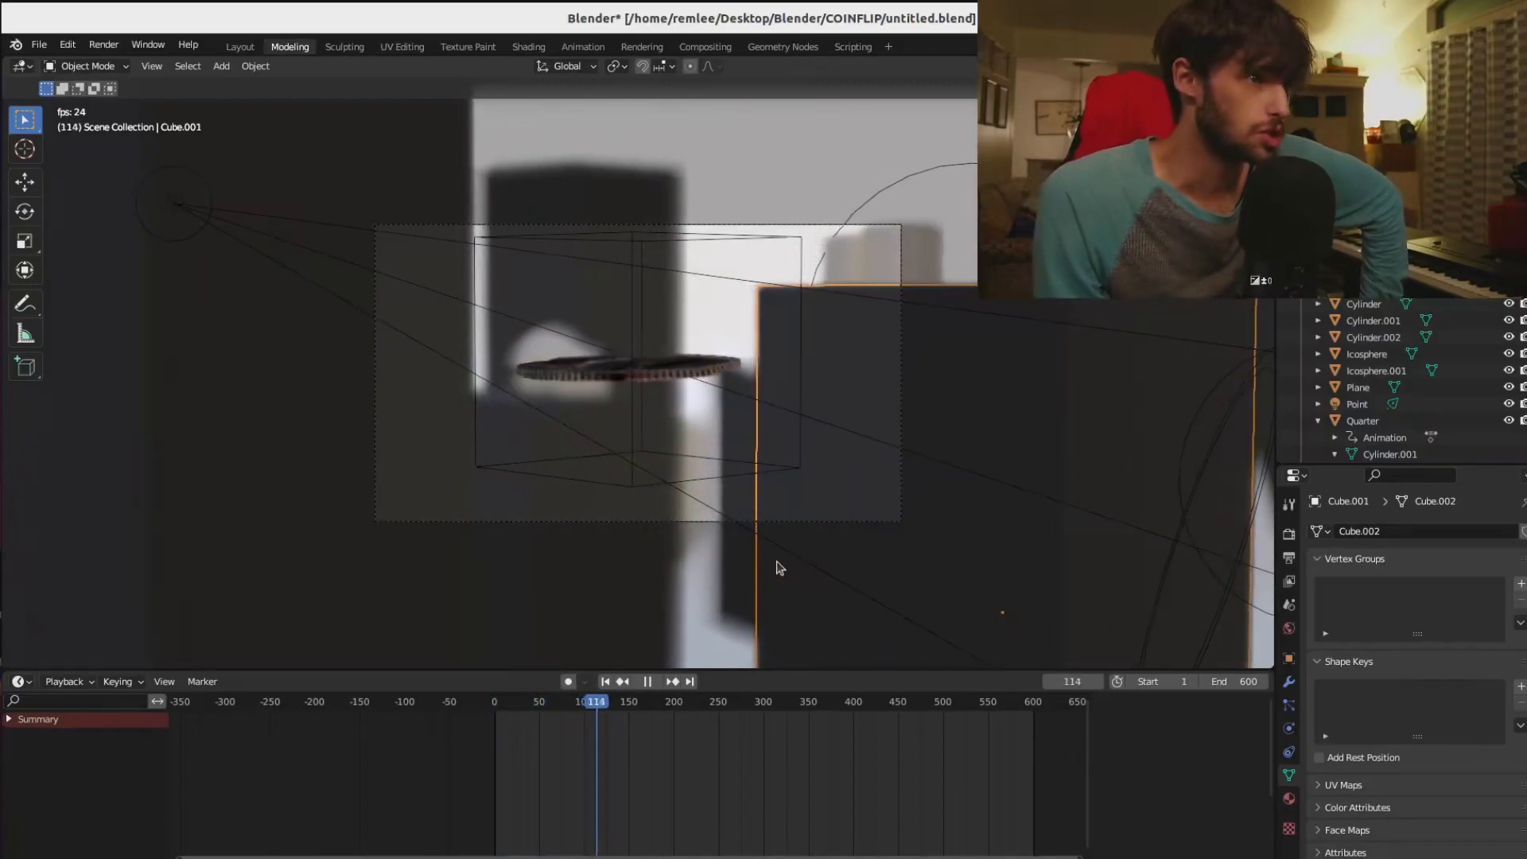
pyautogui.press('space')
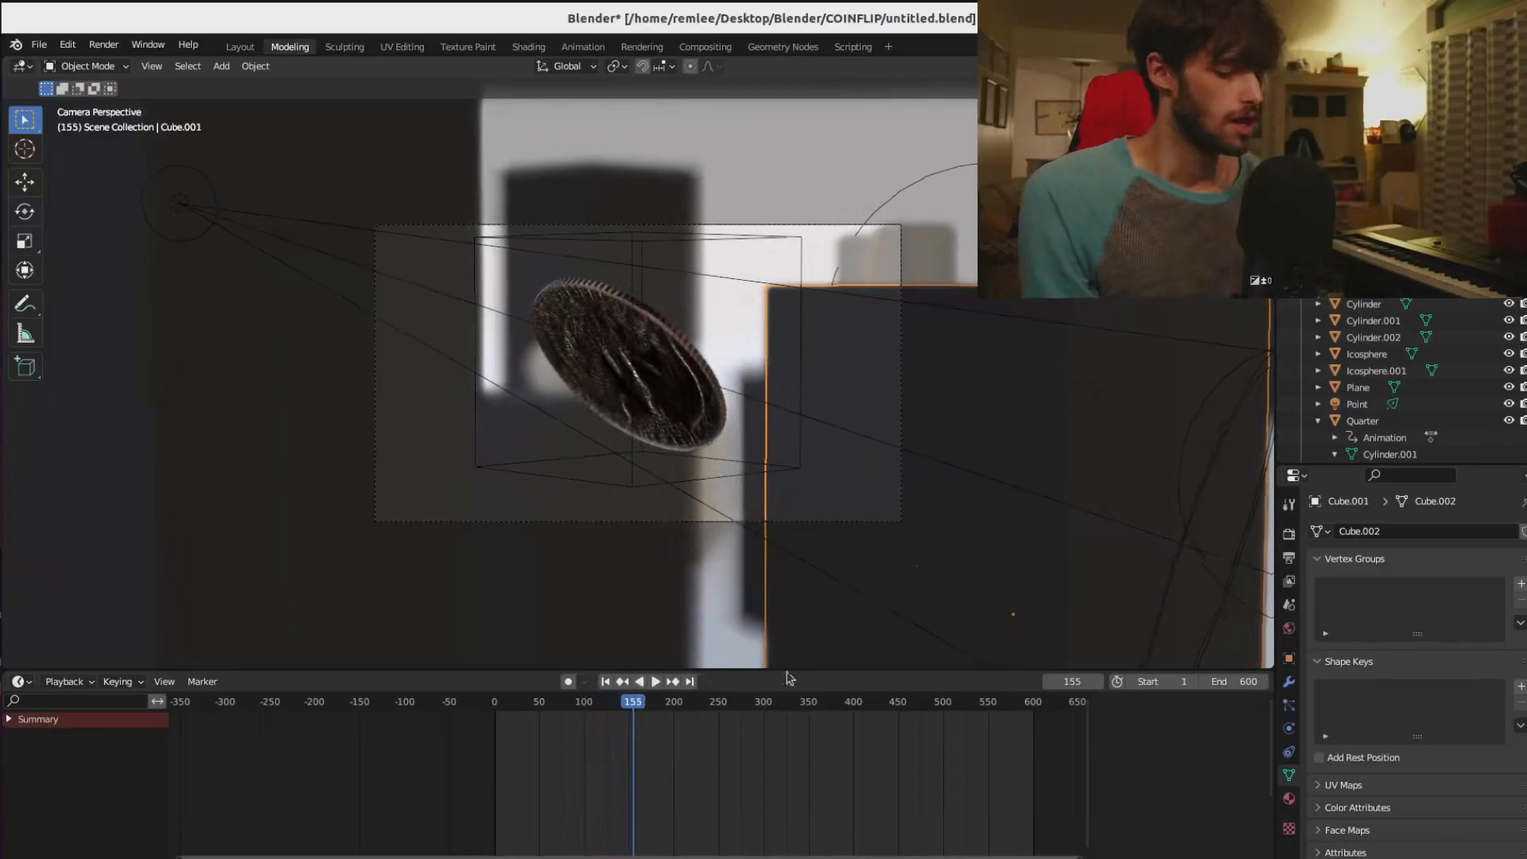
pyautogui.moveTo(624, 721); pyautogui.dragTo(491, 707)
pyautogui.press('space')
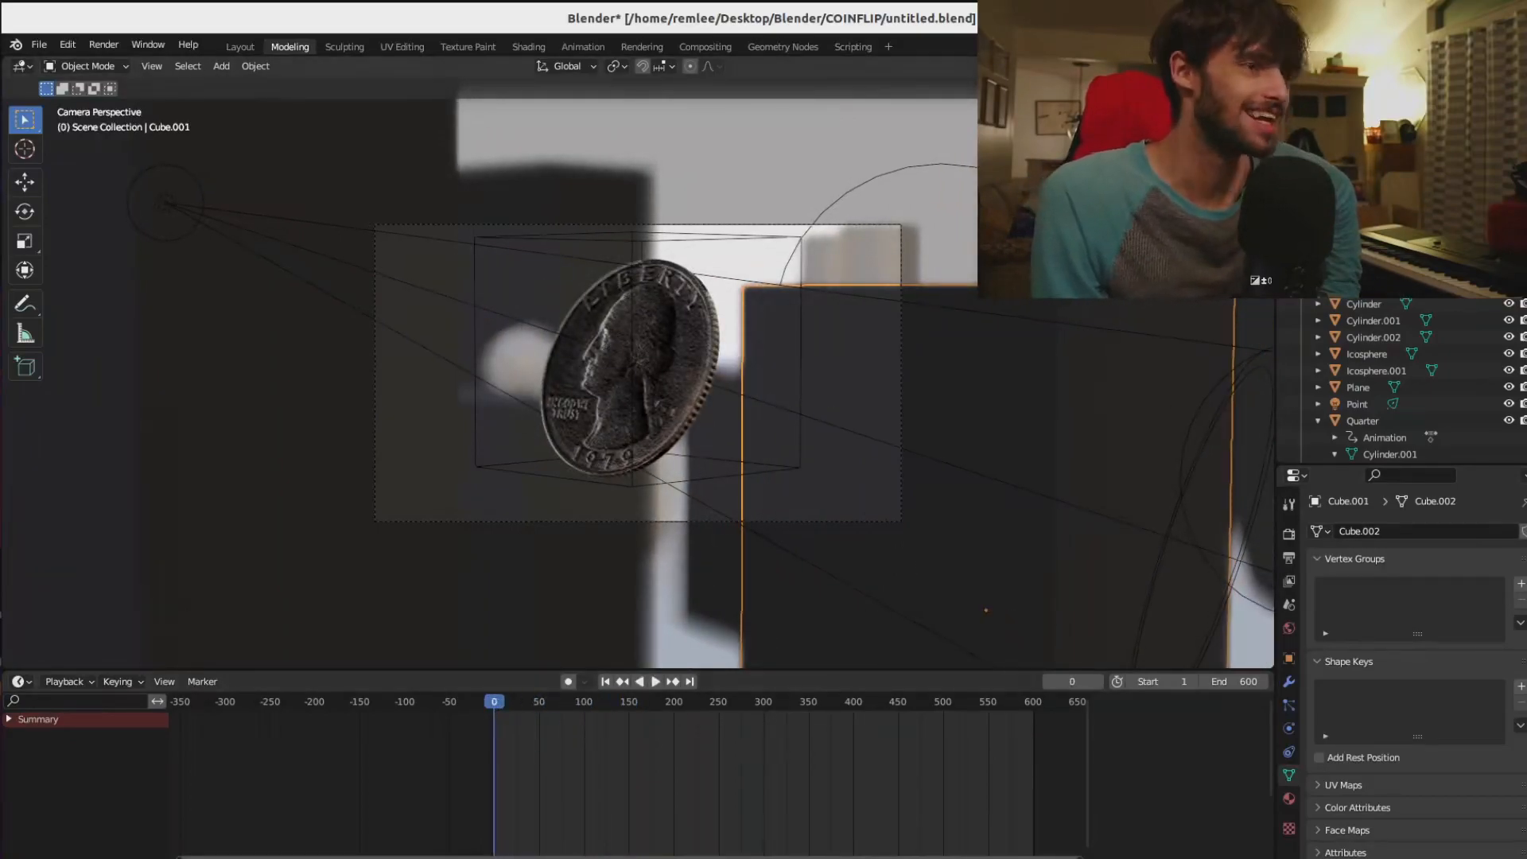
# - Show the camera view in rendered shading to examine the coloured lighting on the coin and backdrop
pyautogui.click(1245, 66)
pyautogui.scroll(3, 831, 483)
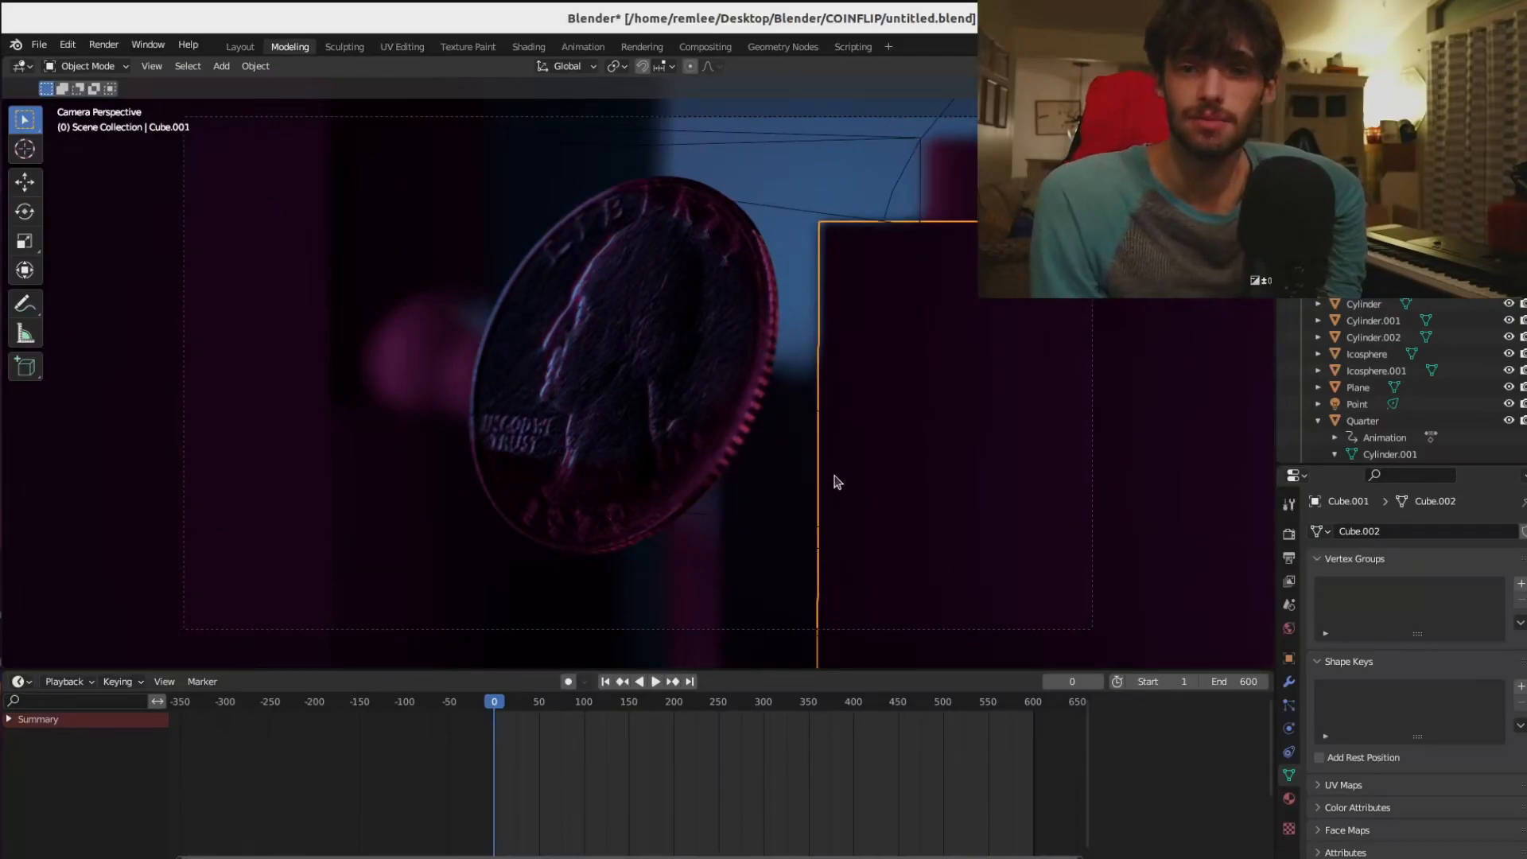
pyautogui.scroll(-1, 834, 477)
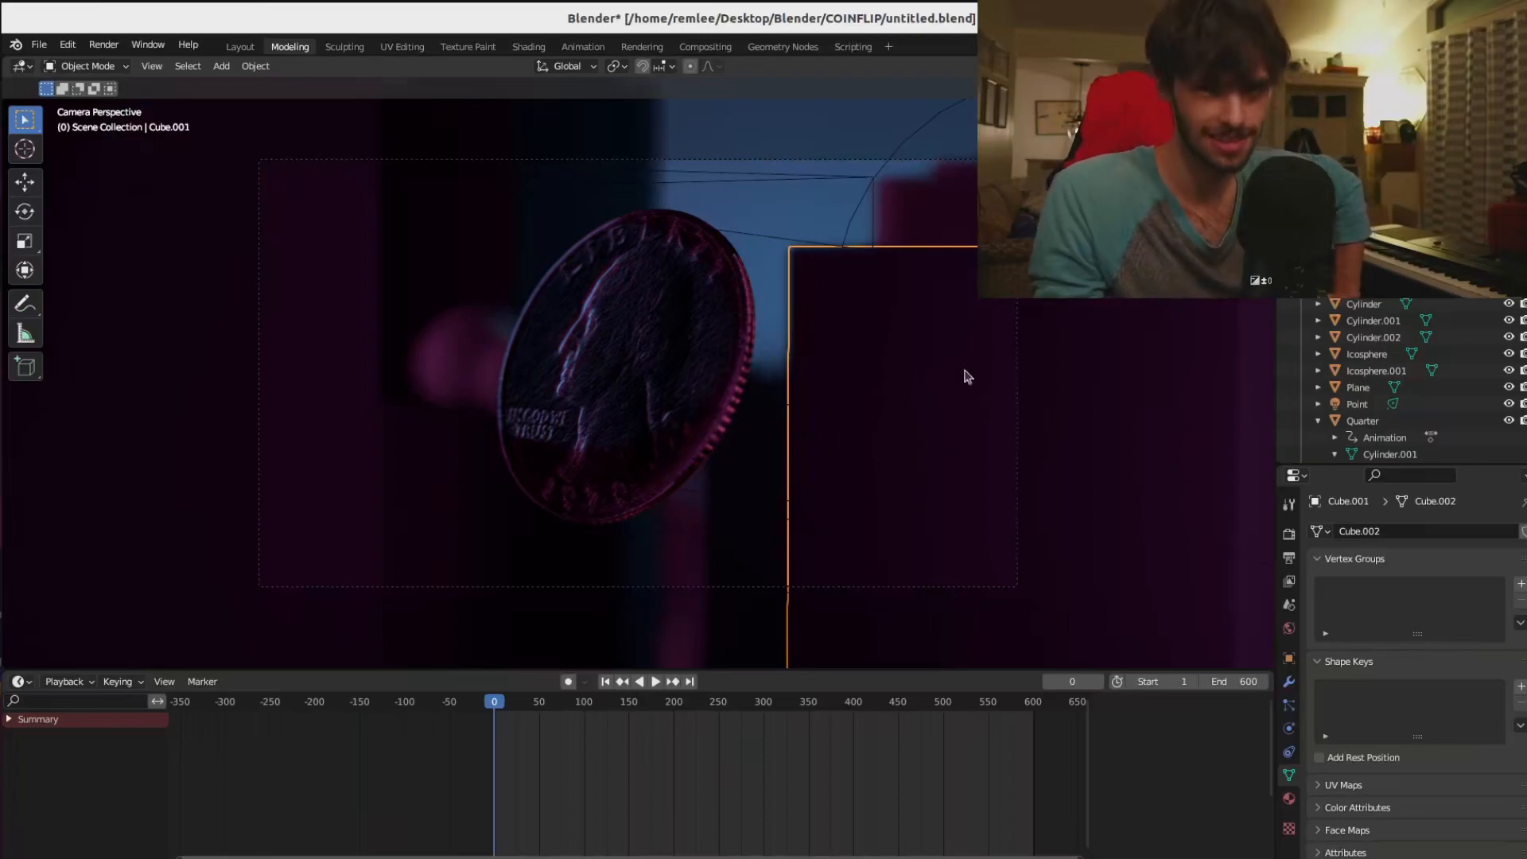
# - Hide the Backlight and Point lights in the viewport to isolate the remaining lighting
pyautogui.hotkey('ctrl', 'z')
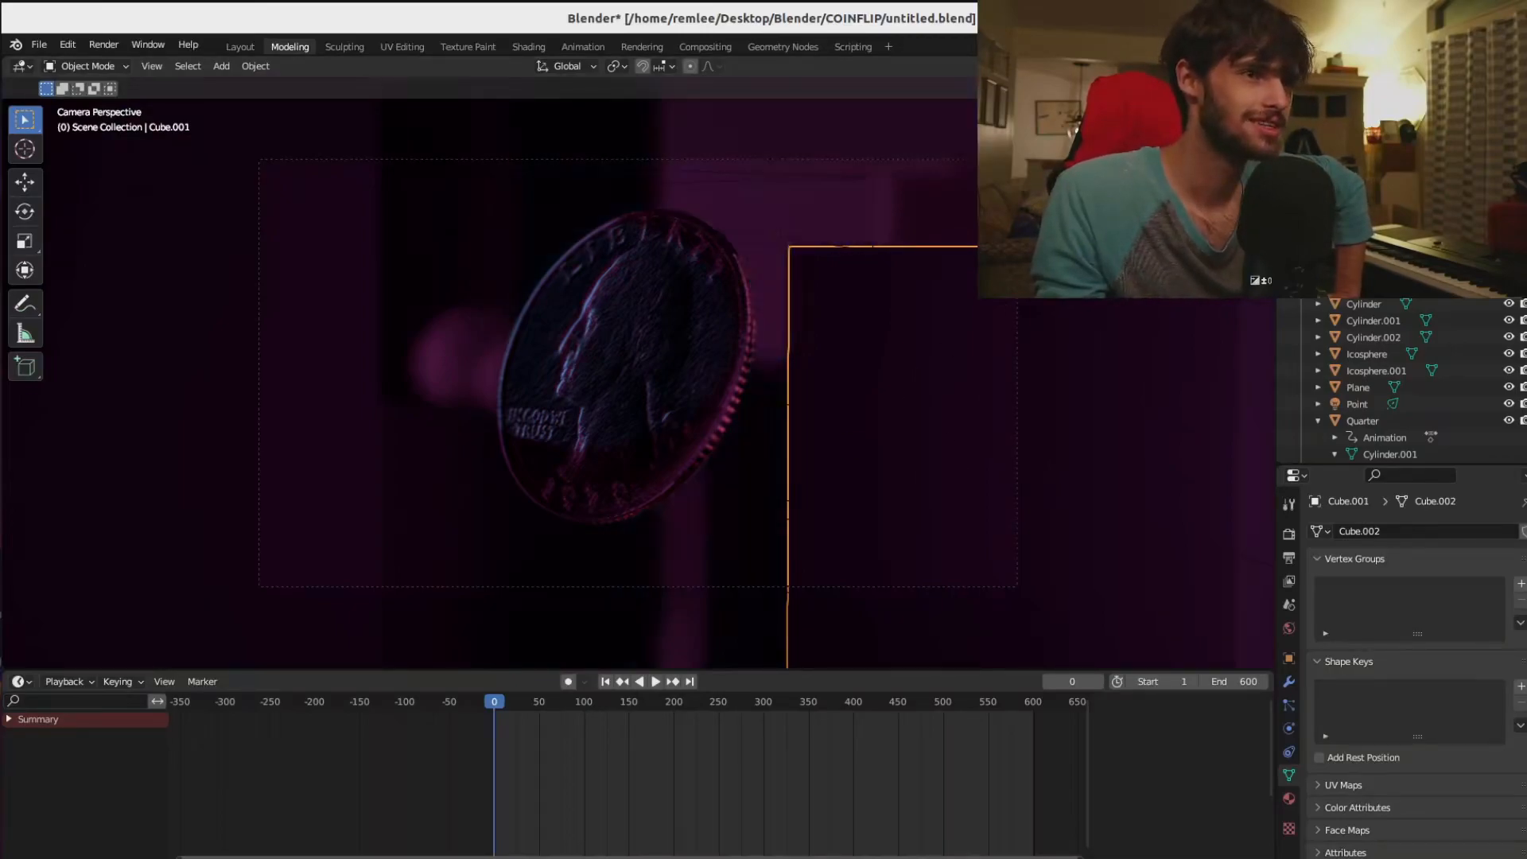
pyautogui.click(1509, 404)
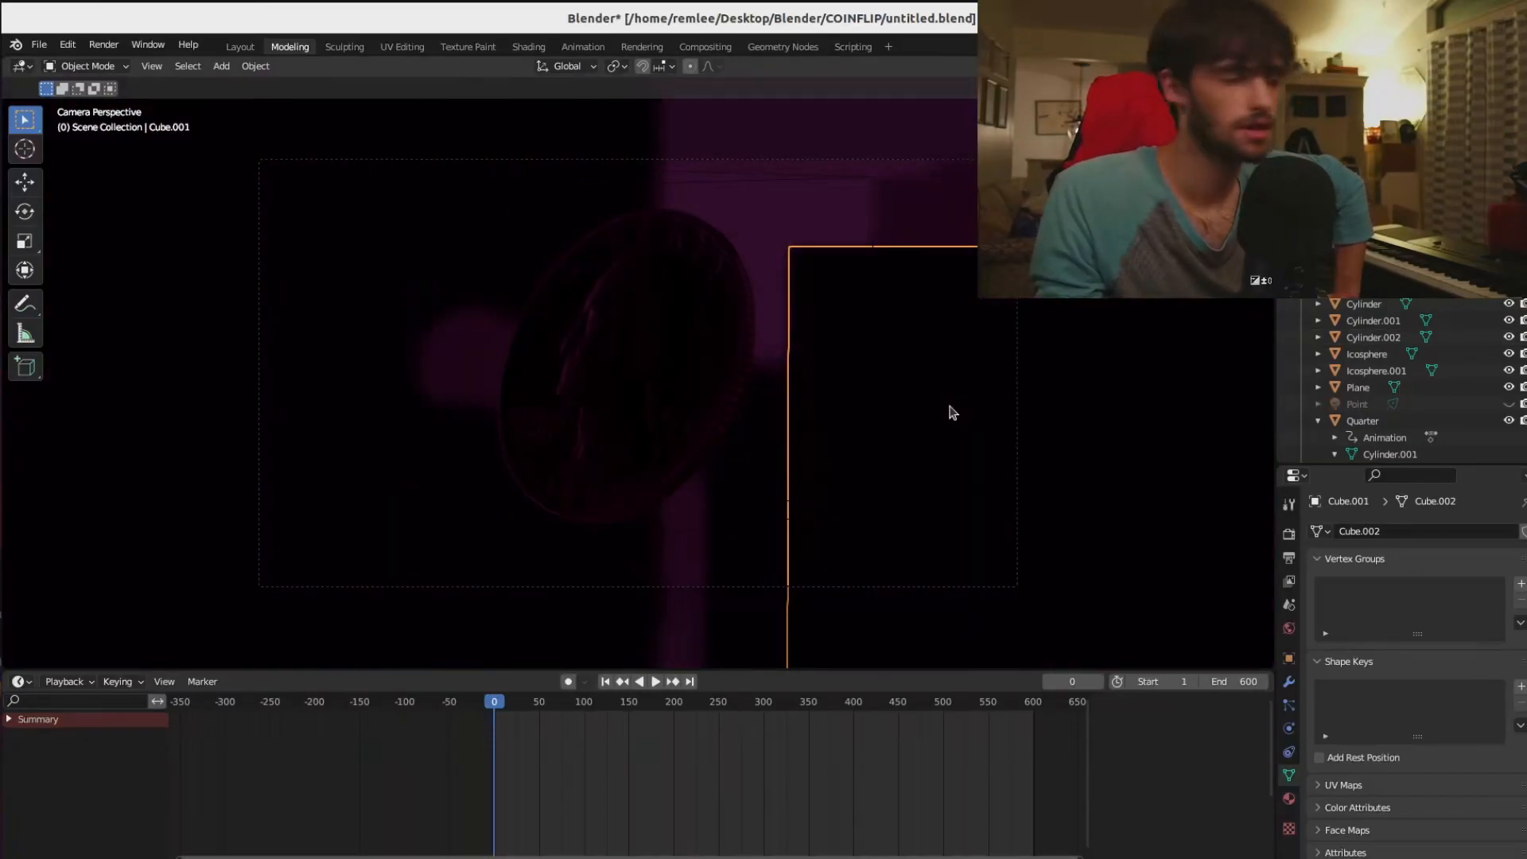
# - Open the World surface settings and view the background color
pyautogui.click(1358, 387)
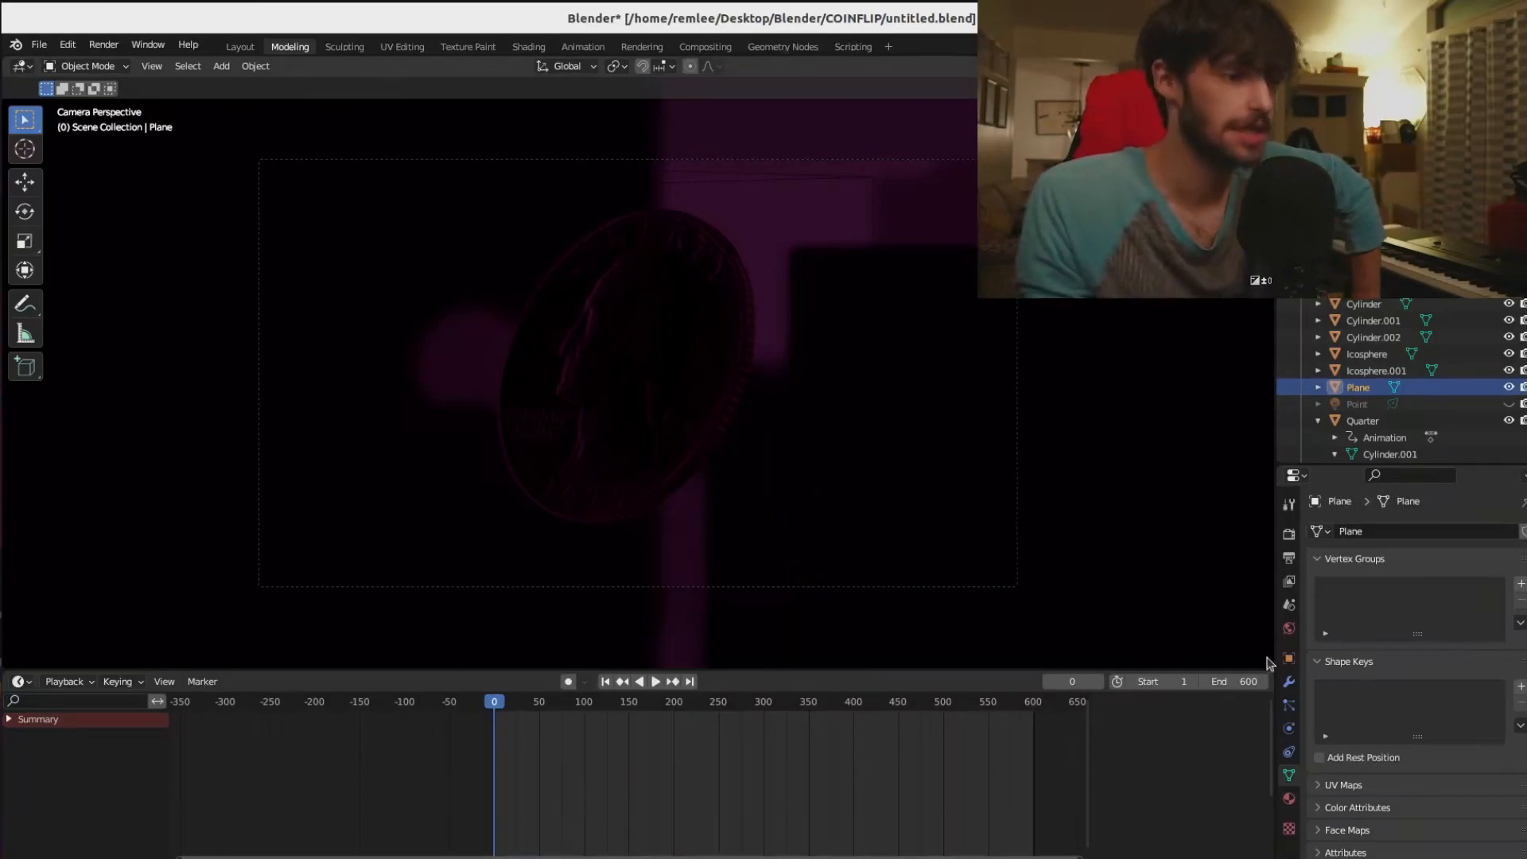
pyautogui.click(1289, 629)
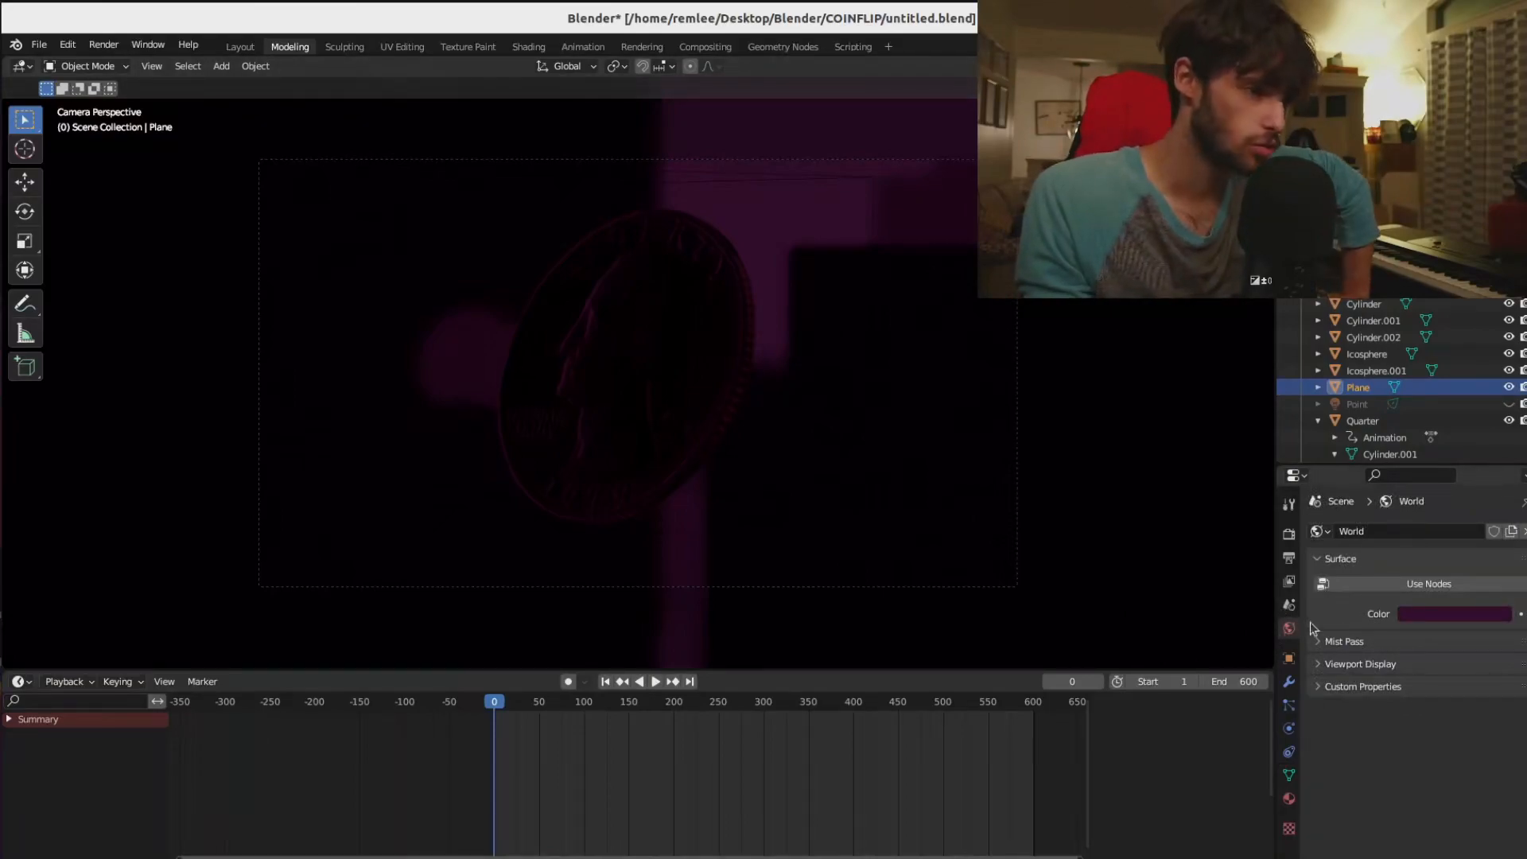
pyautogui.click(1405, 620)
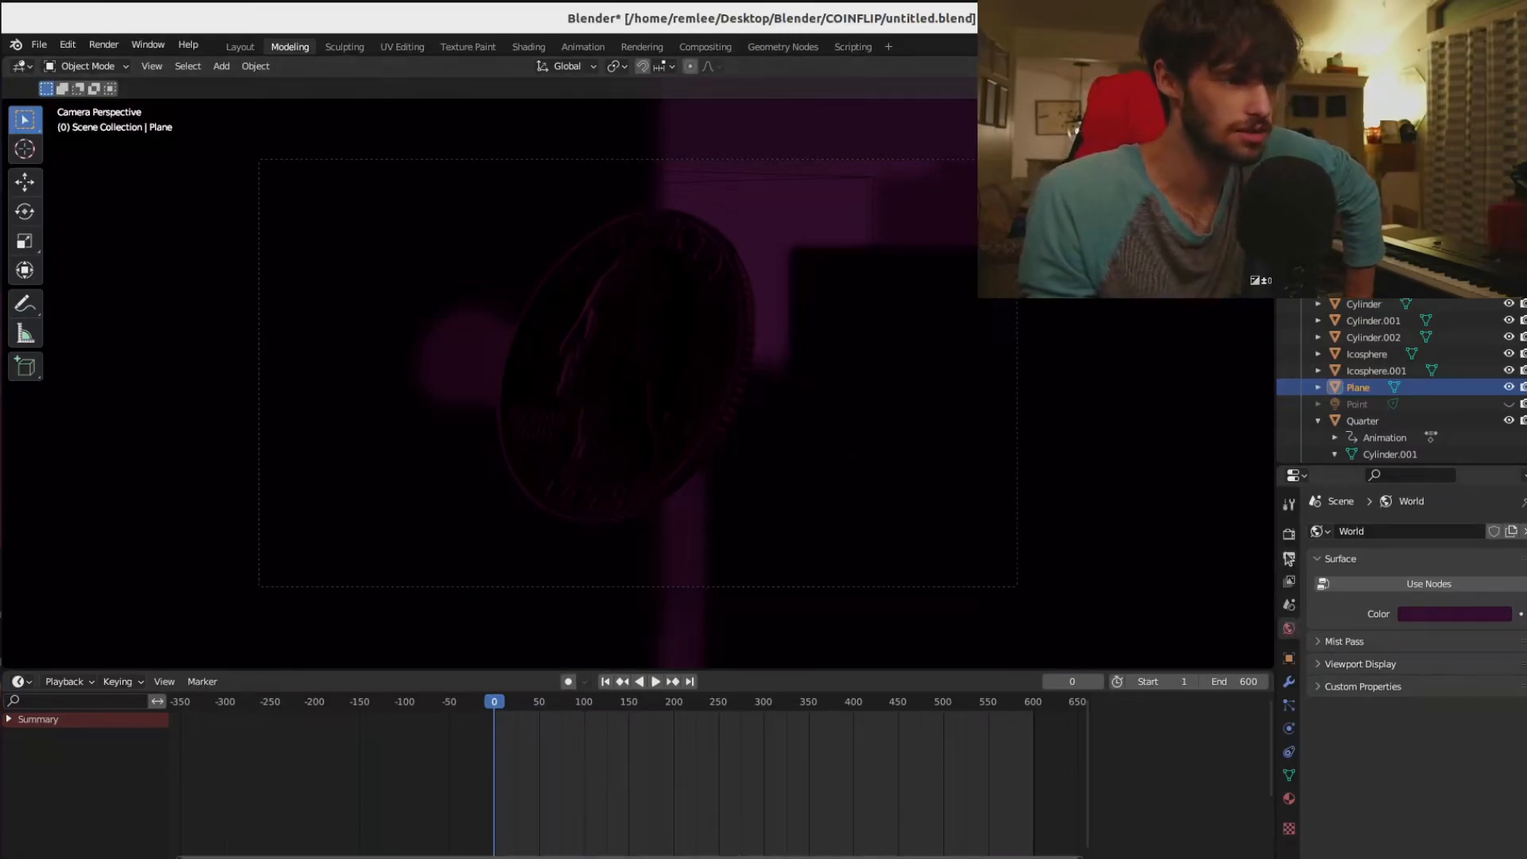
# - Make the Backlight visible again and inspect its effect on the two icospheres from outside the camera view
pyautogui.click(1362, 270)
pyautogui.click(1509, 271)
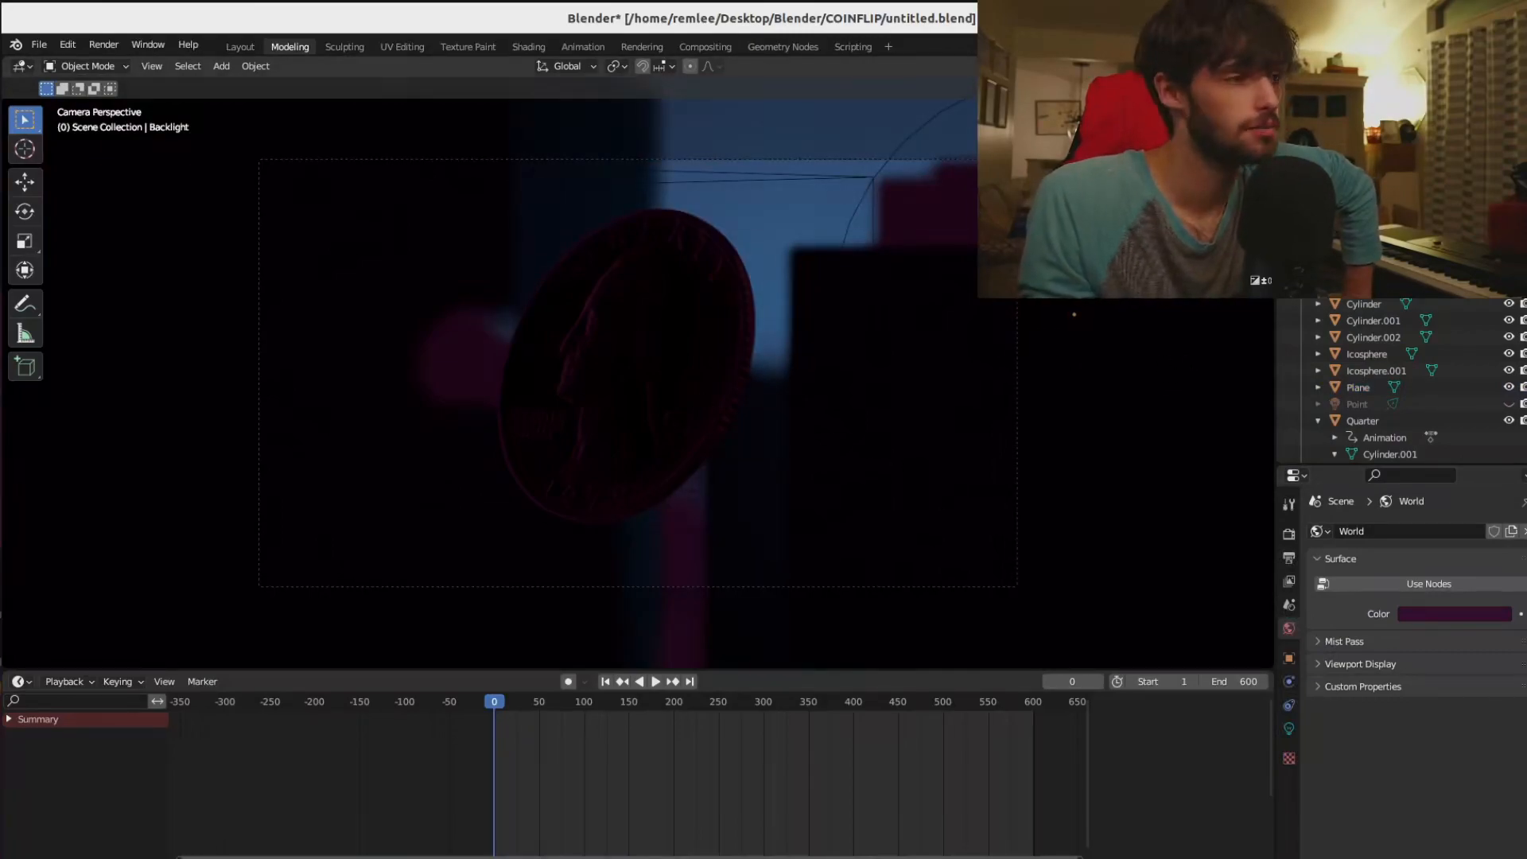
pyautogui.press('KP_0')
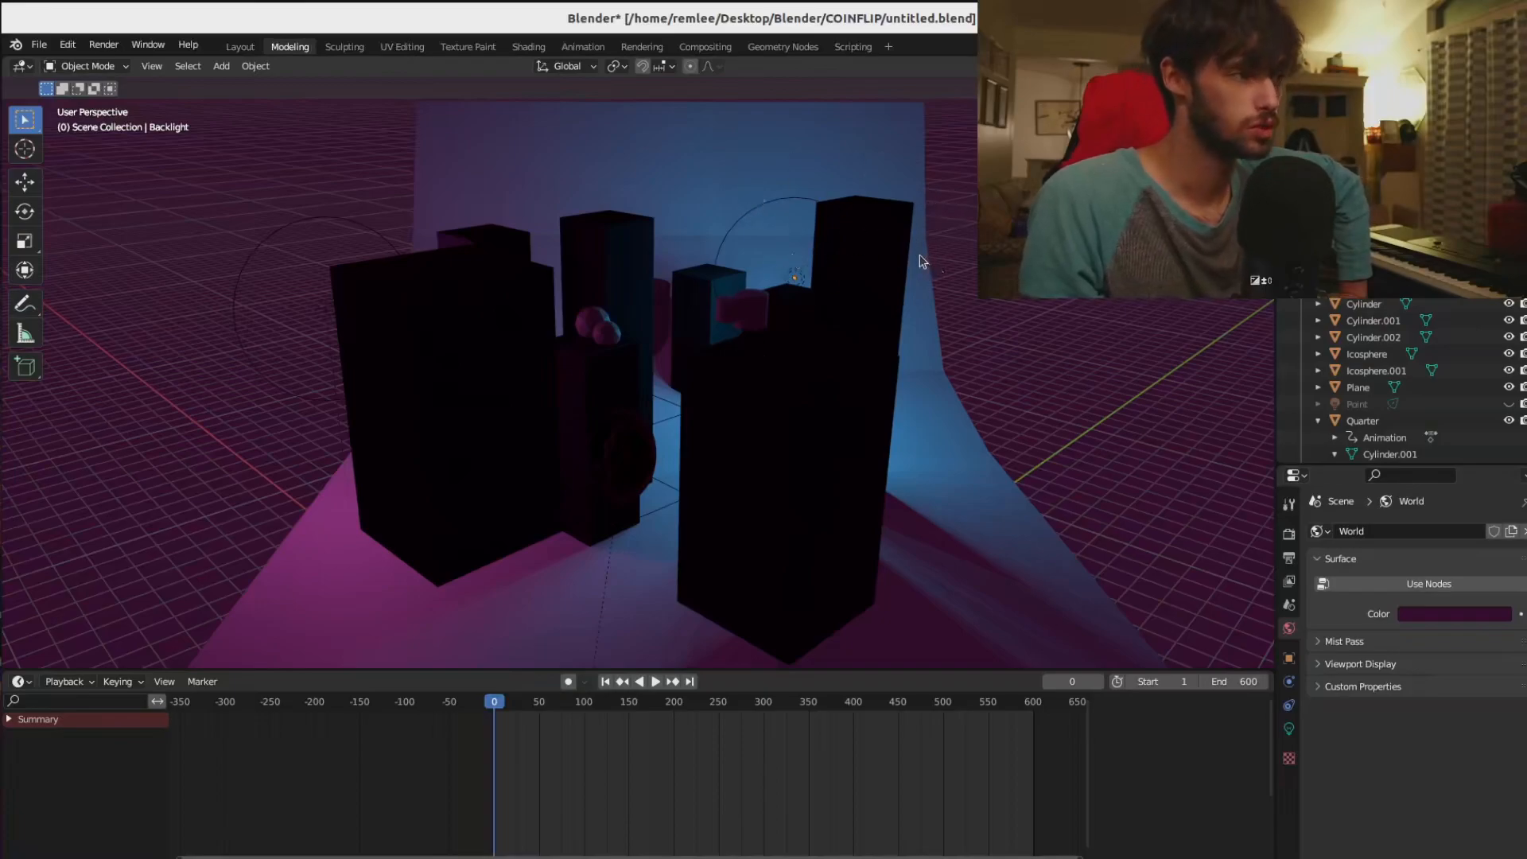
pyautogui.scroll(5, 725, 267)
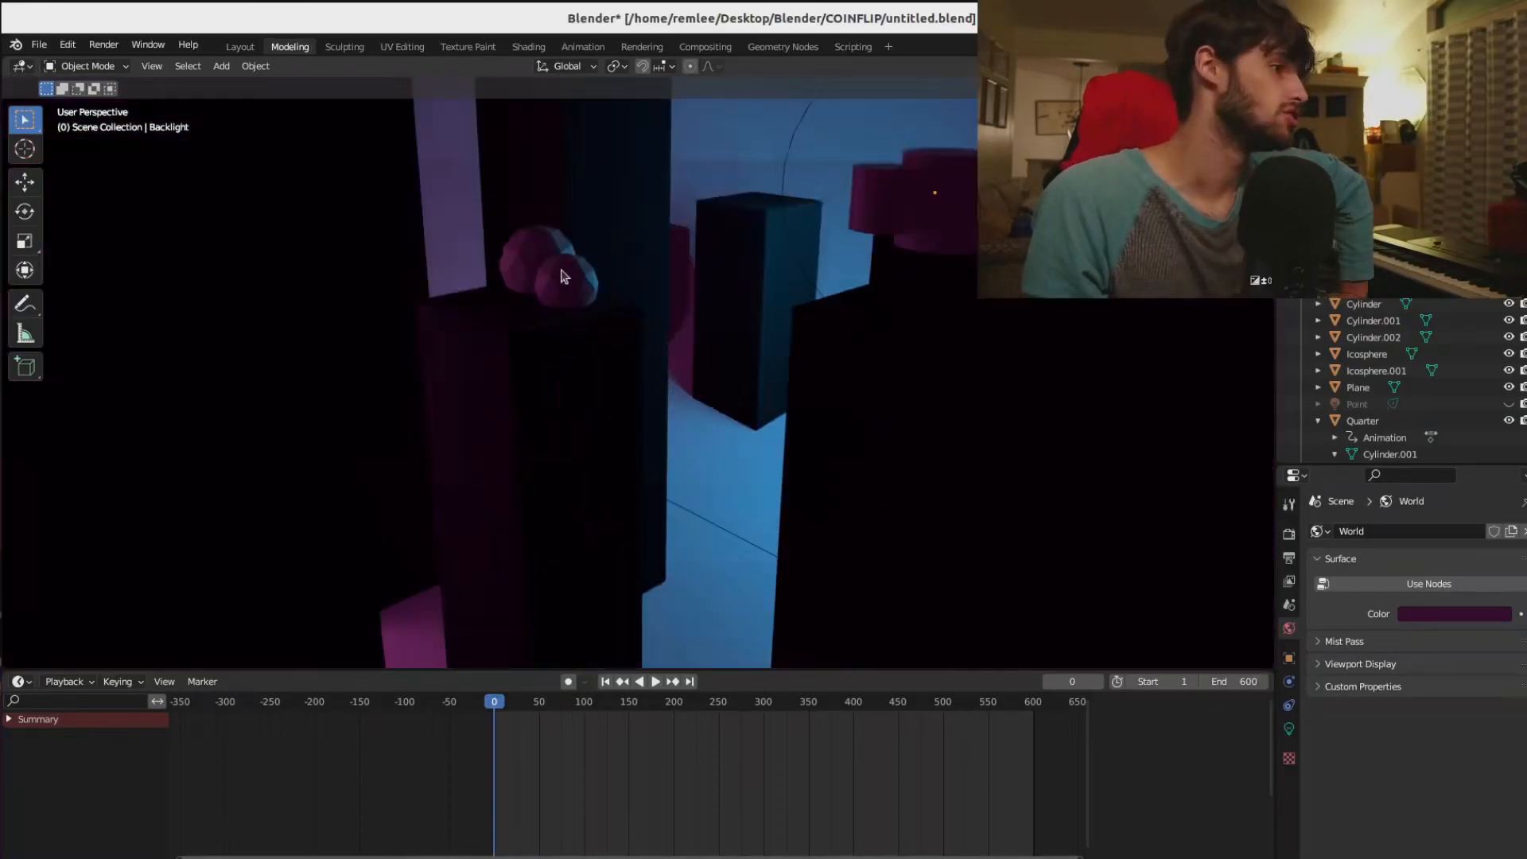
pyautogui.click(535, 262)
pyautogui.click(576, 287)
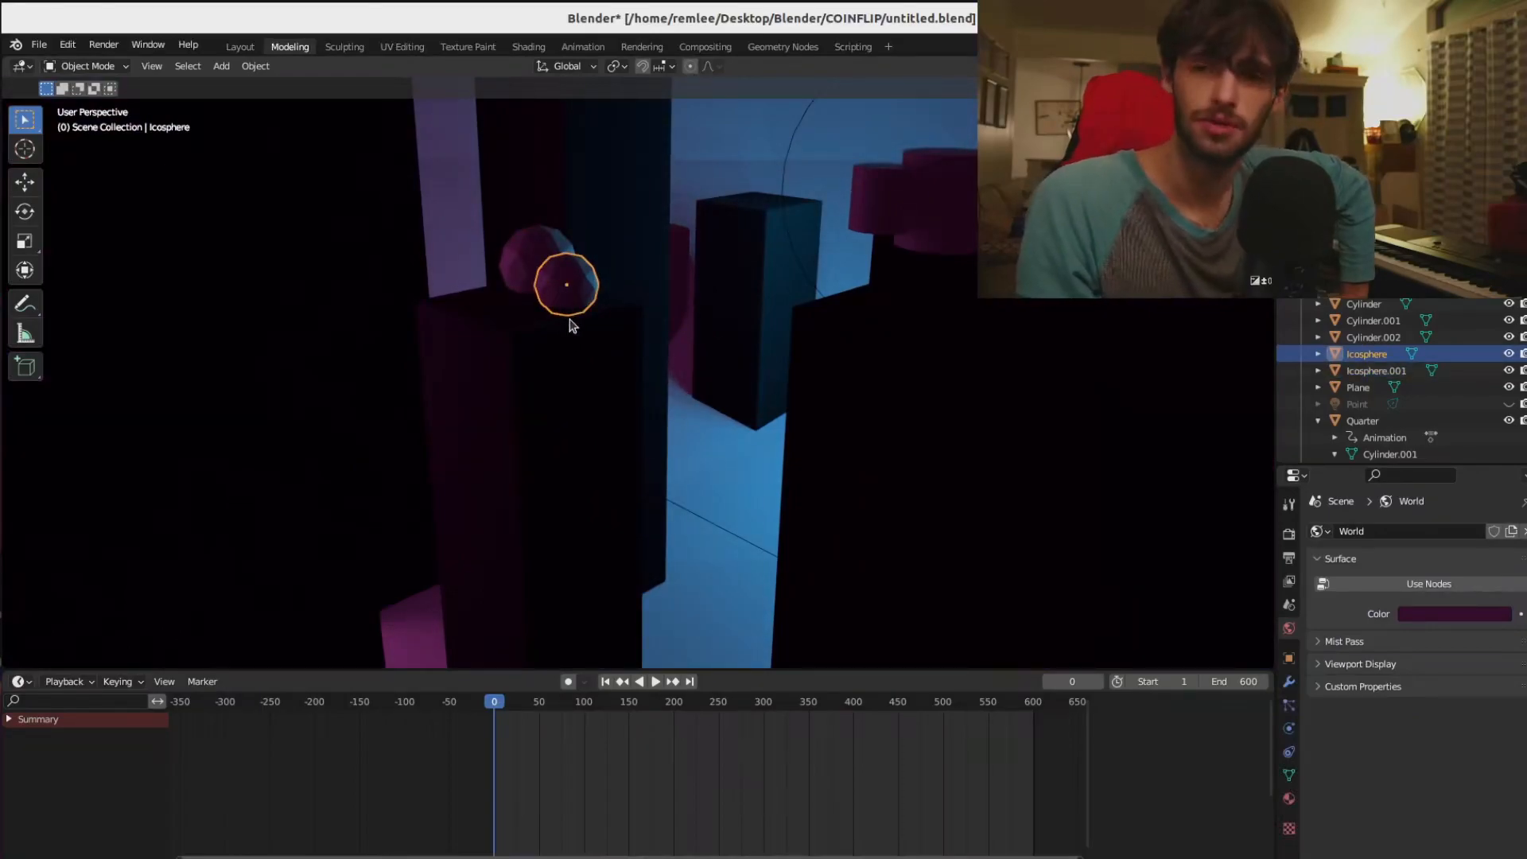
# - Return to the camera view, make the Spot light visible again, and inspect its placement and effect on the coin
pyautogui.scroll(-4, 556, 259)
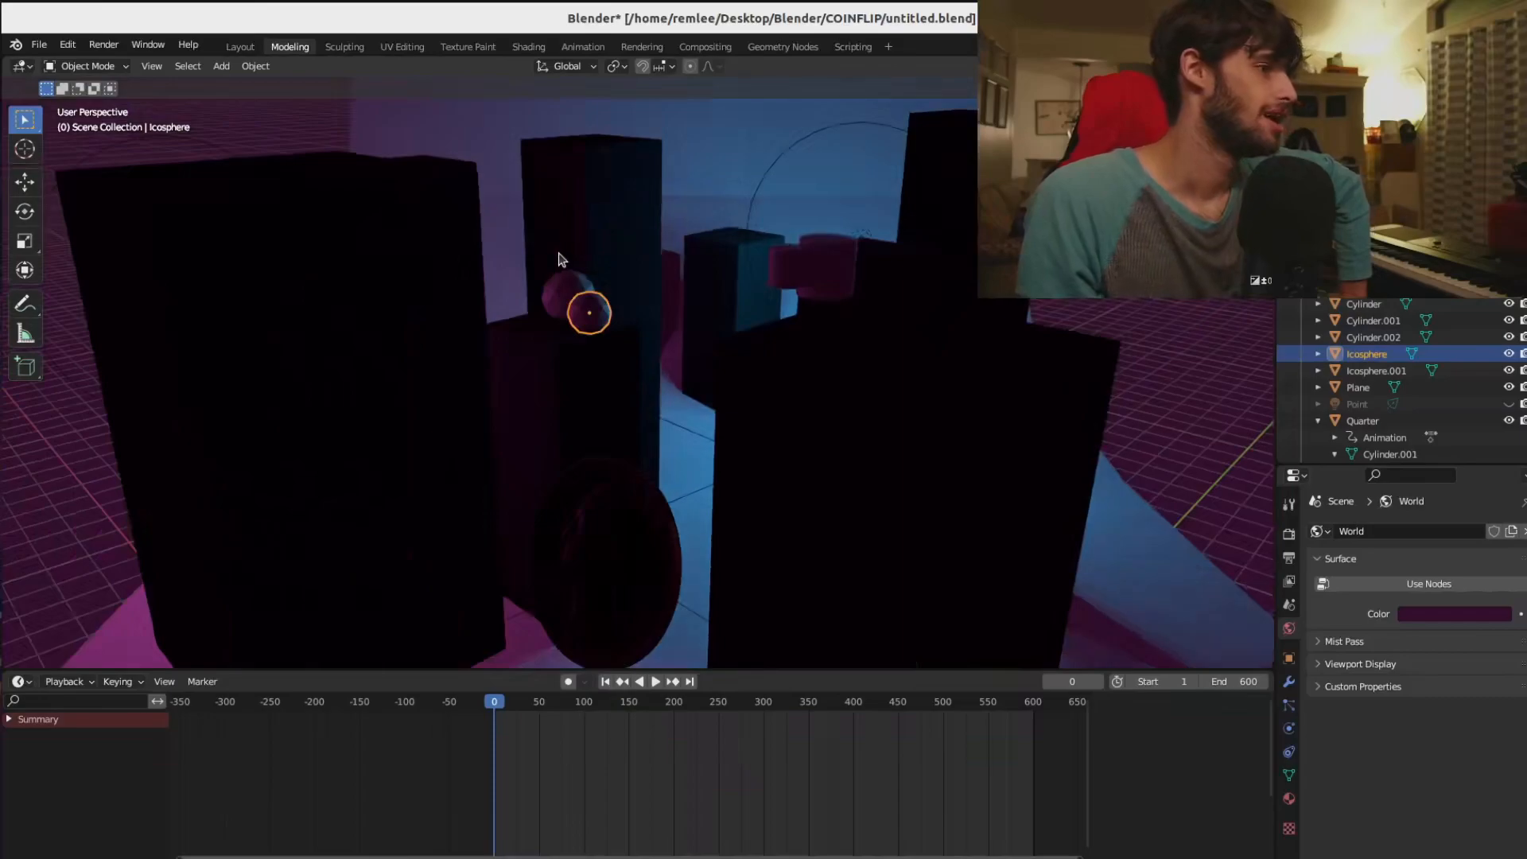
pyautogui.press('KP_0')
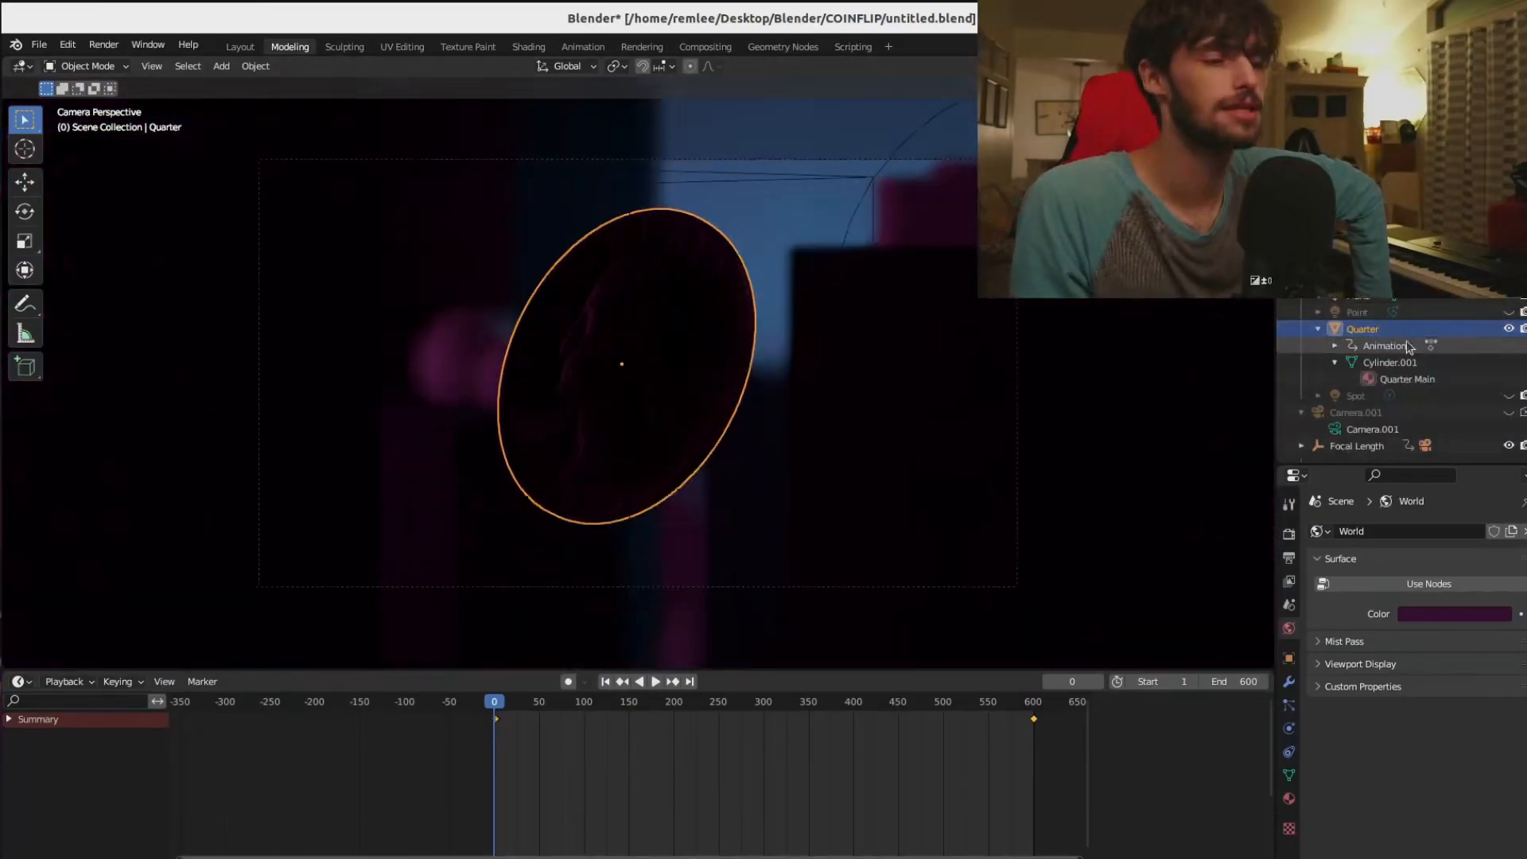
pyautogui.click(1509, 395)
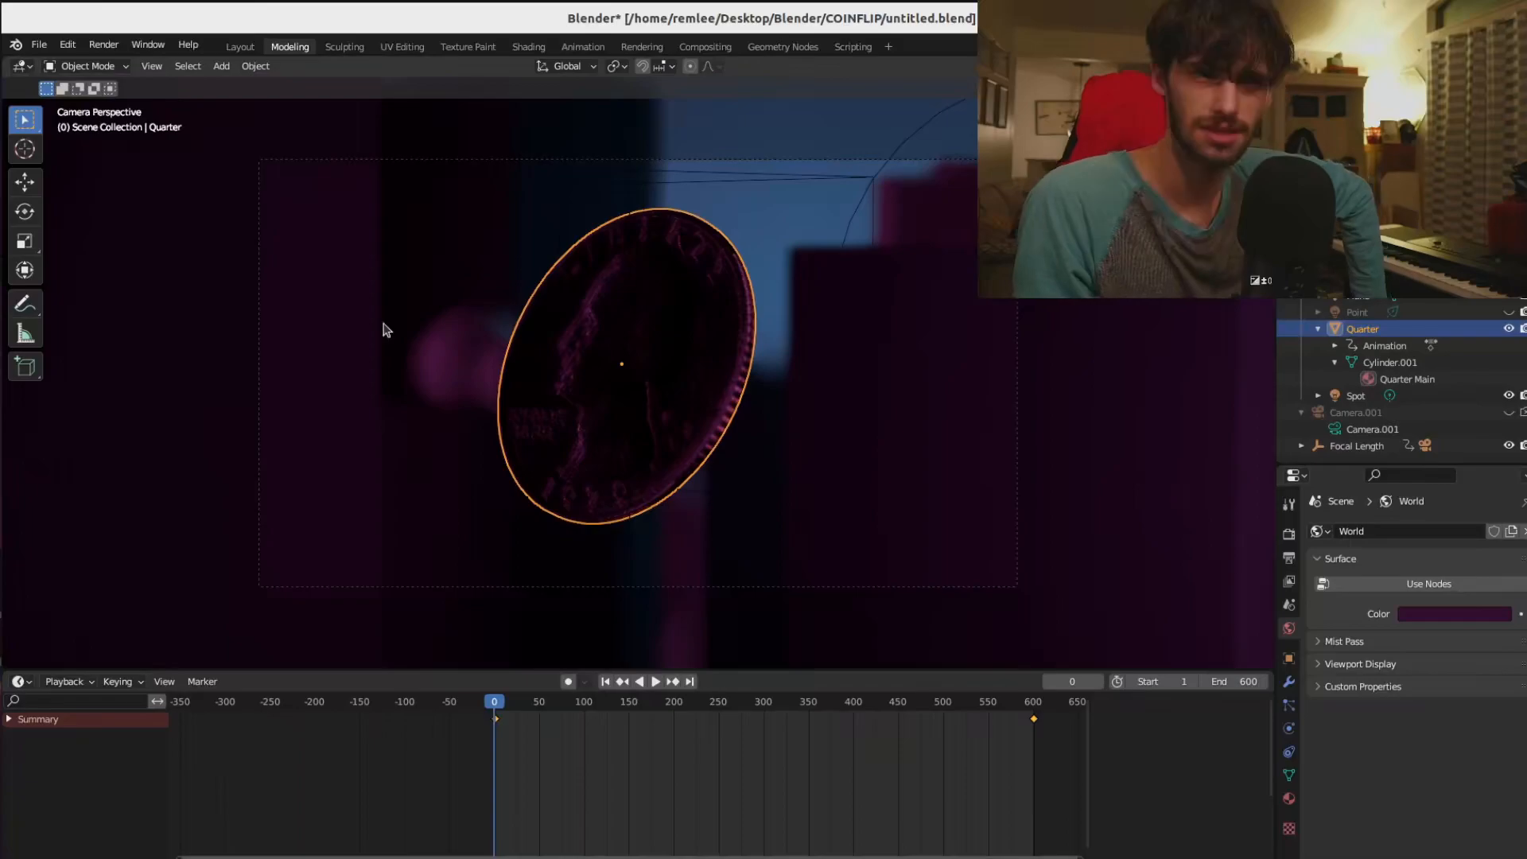
pyautogui.scroll(-5, 947, 429)
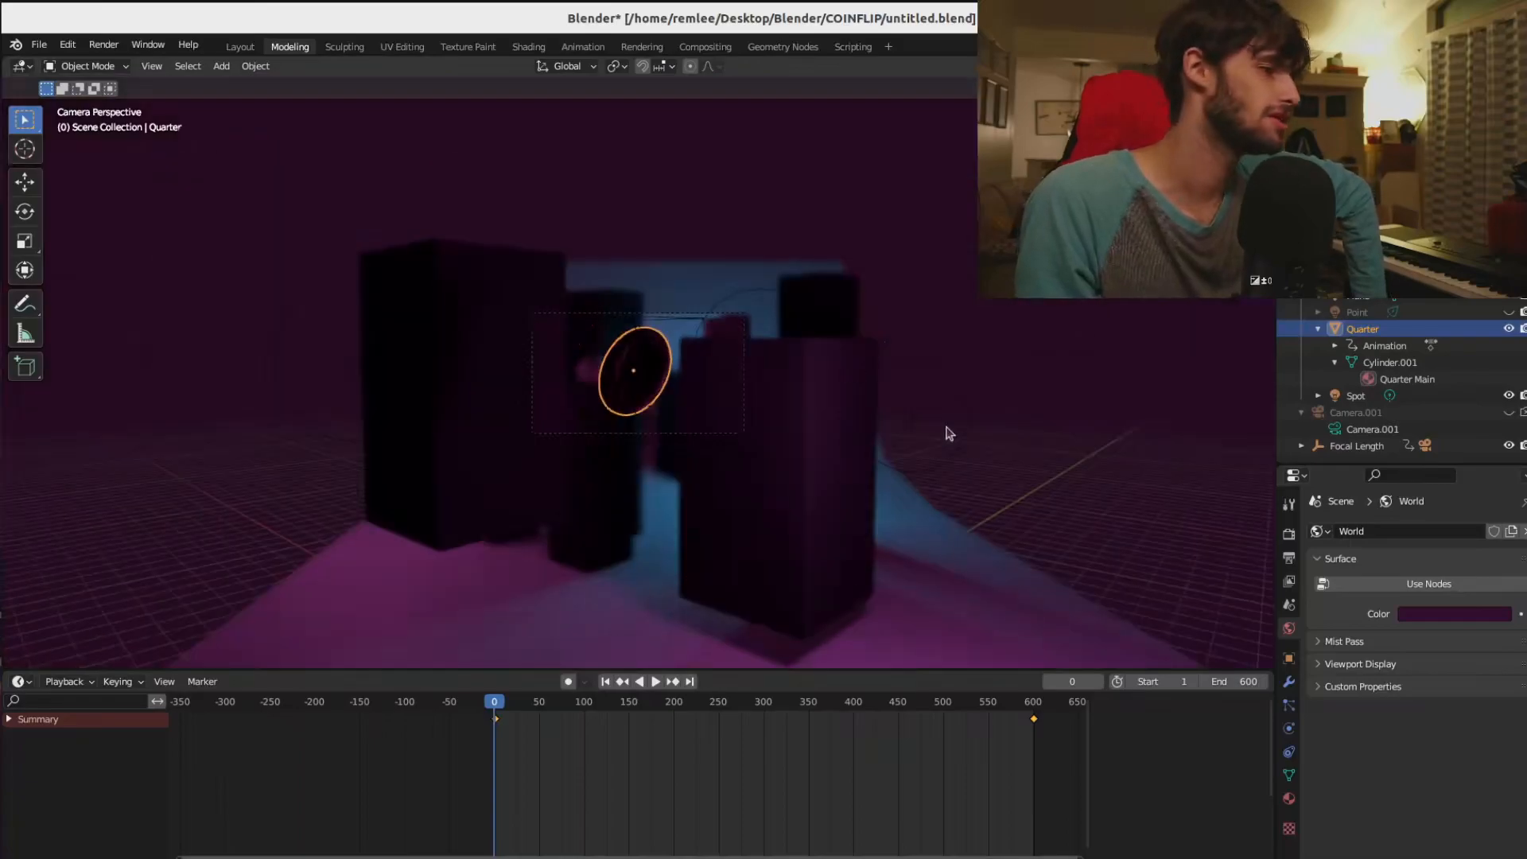
pyautogui.click(904, 416)
pyautogui.click(910, 414)
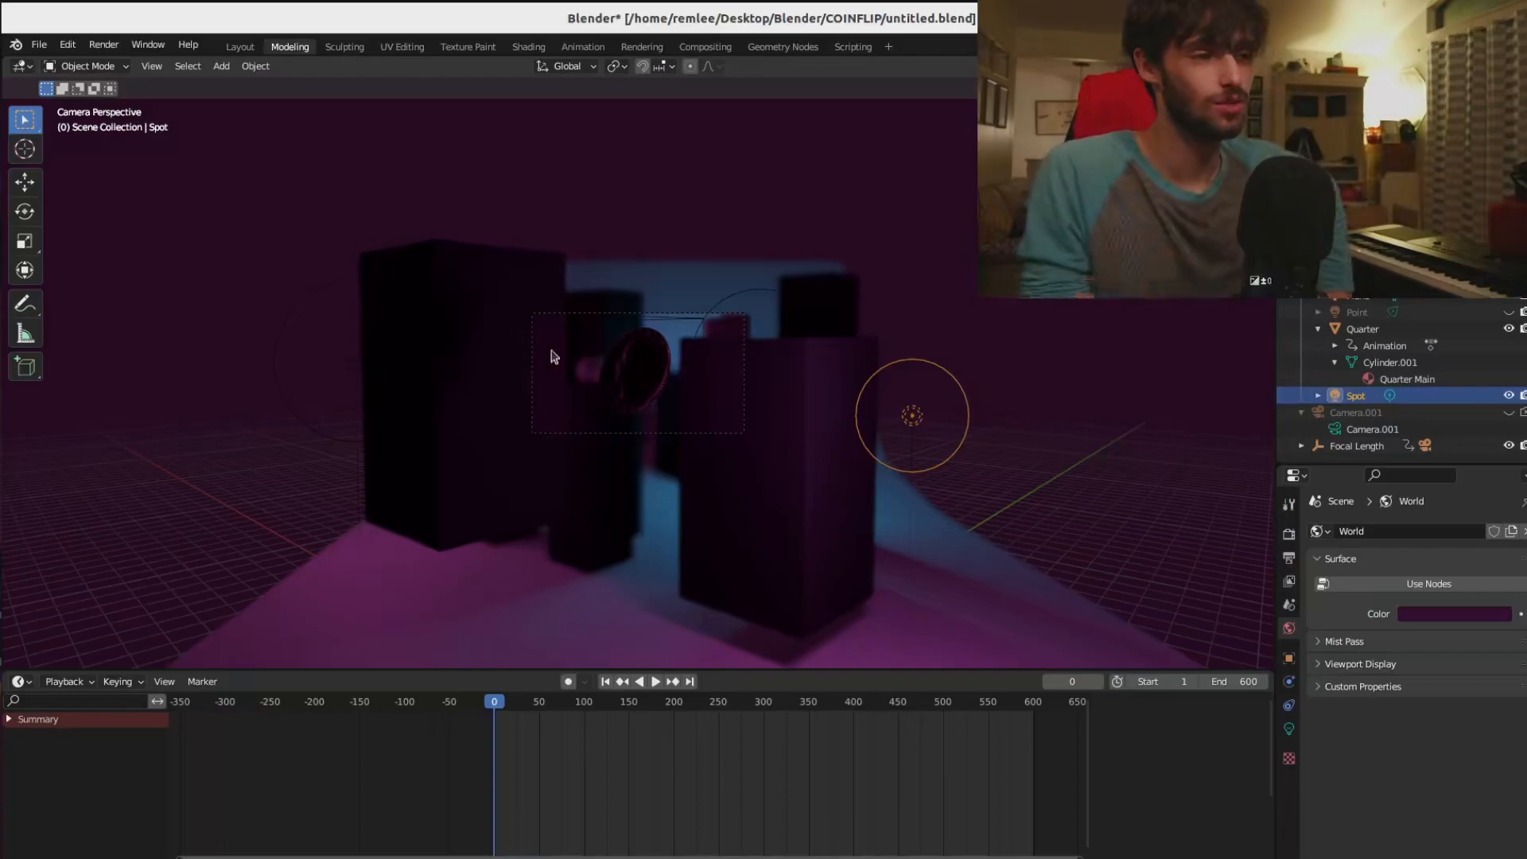
pyautogui.scroll(5, 703, 390)
pyautogui.scroll(1, 700, 391)
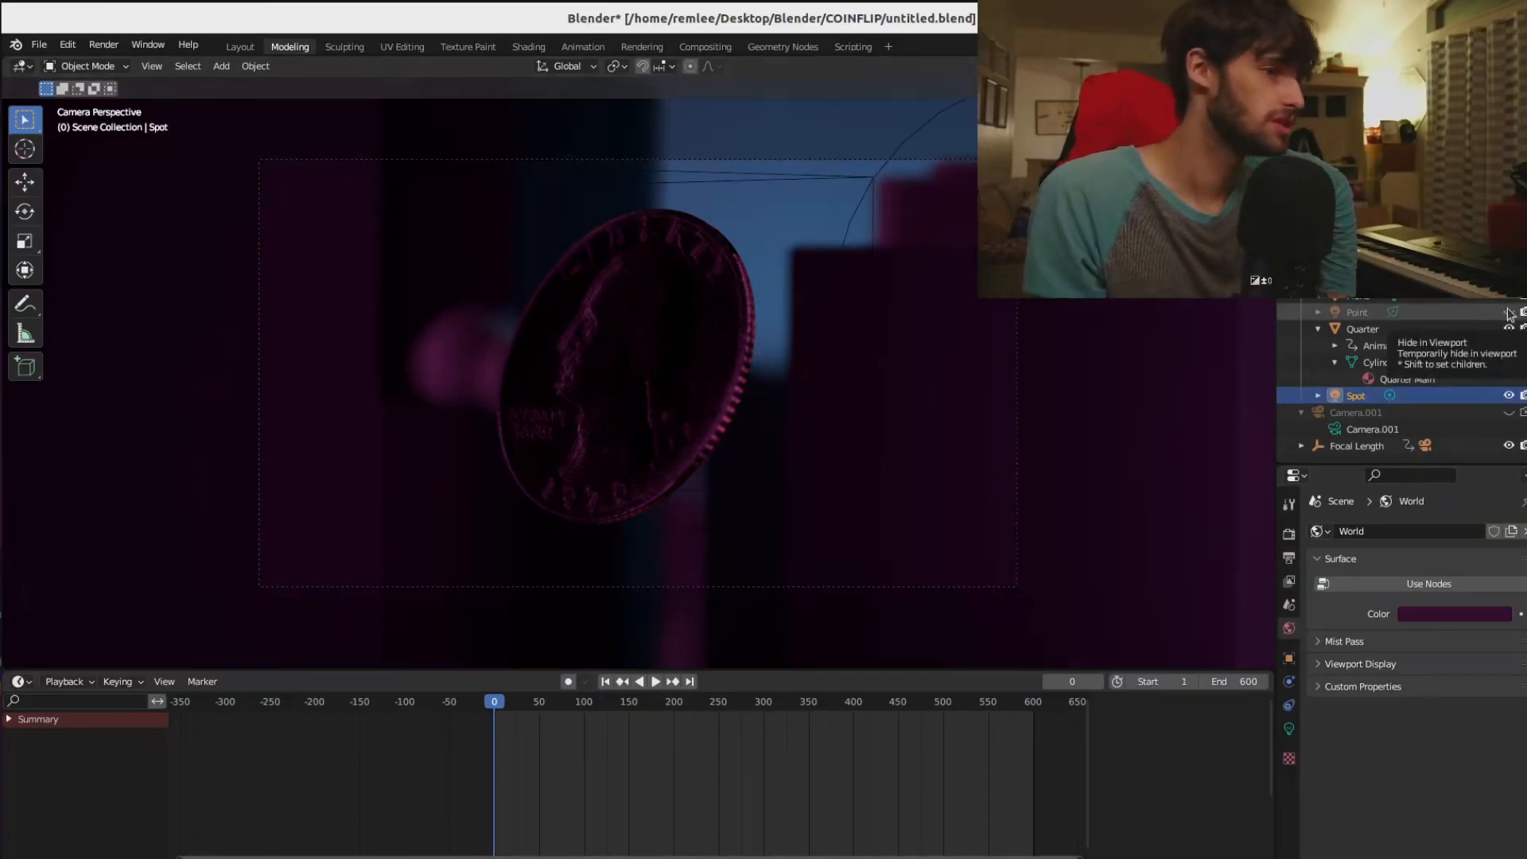
# - Make the Point light visible again, select it, and examine how its cone lights the face of the coin
pyautogui.scroll(-6, 584, 318)
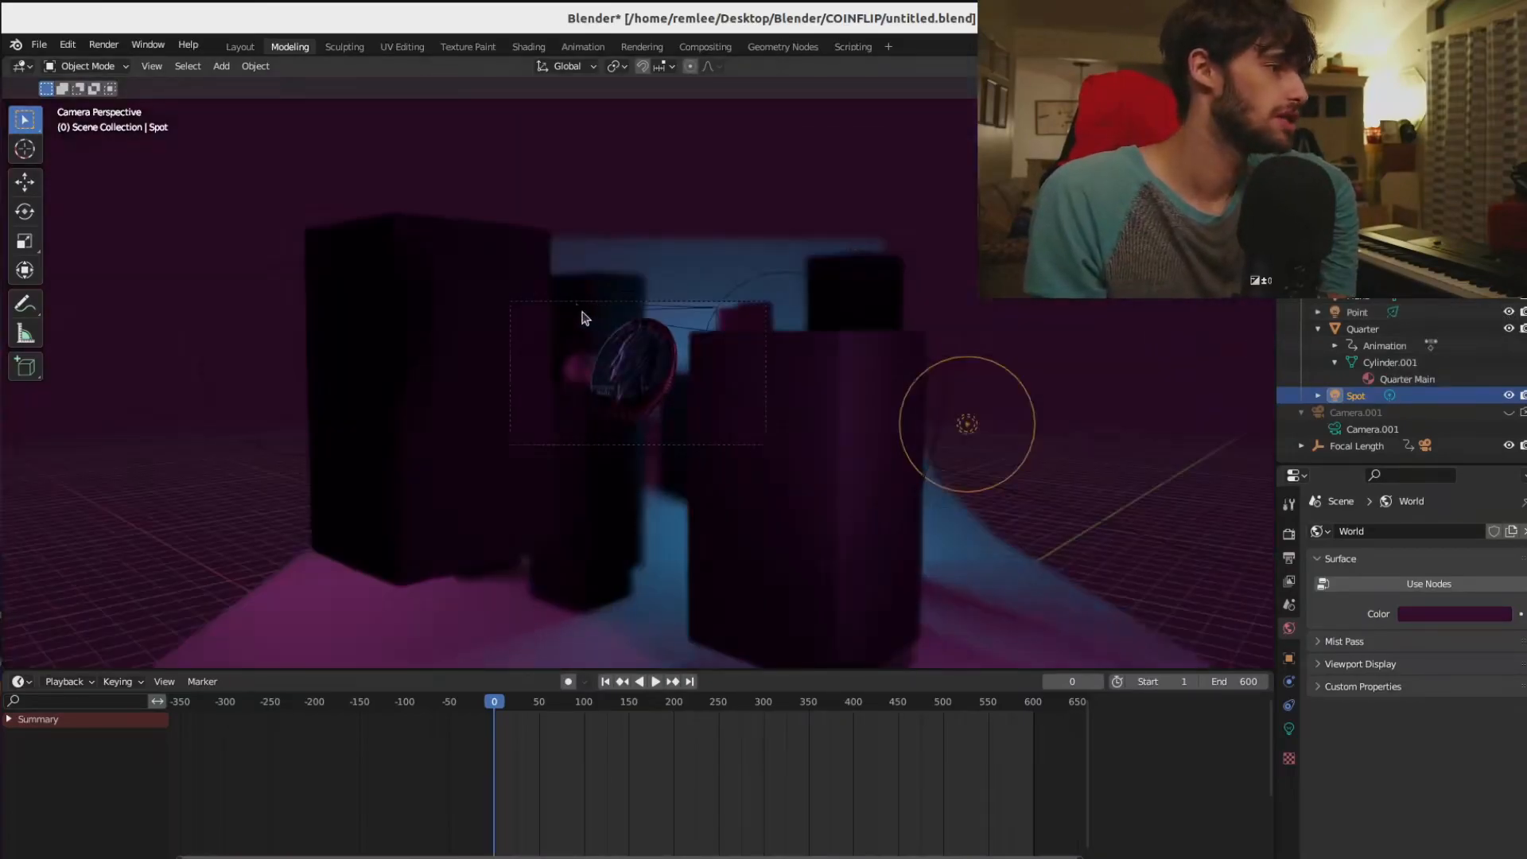
pyautogui.click(465, 319)
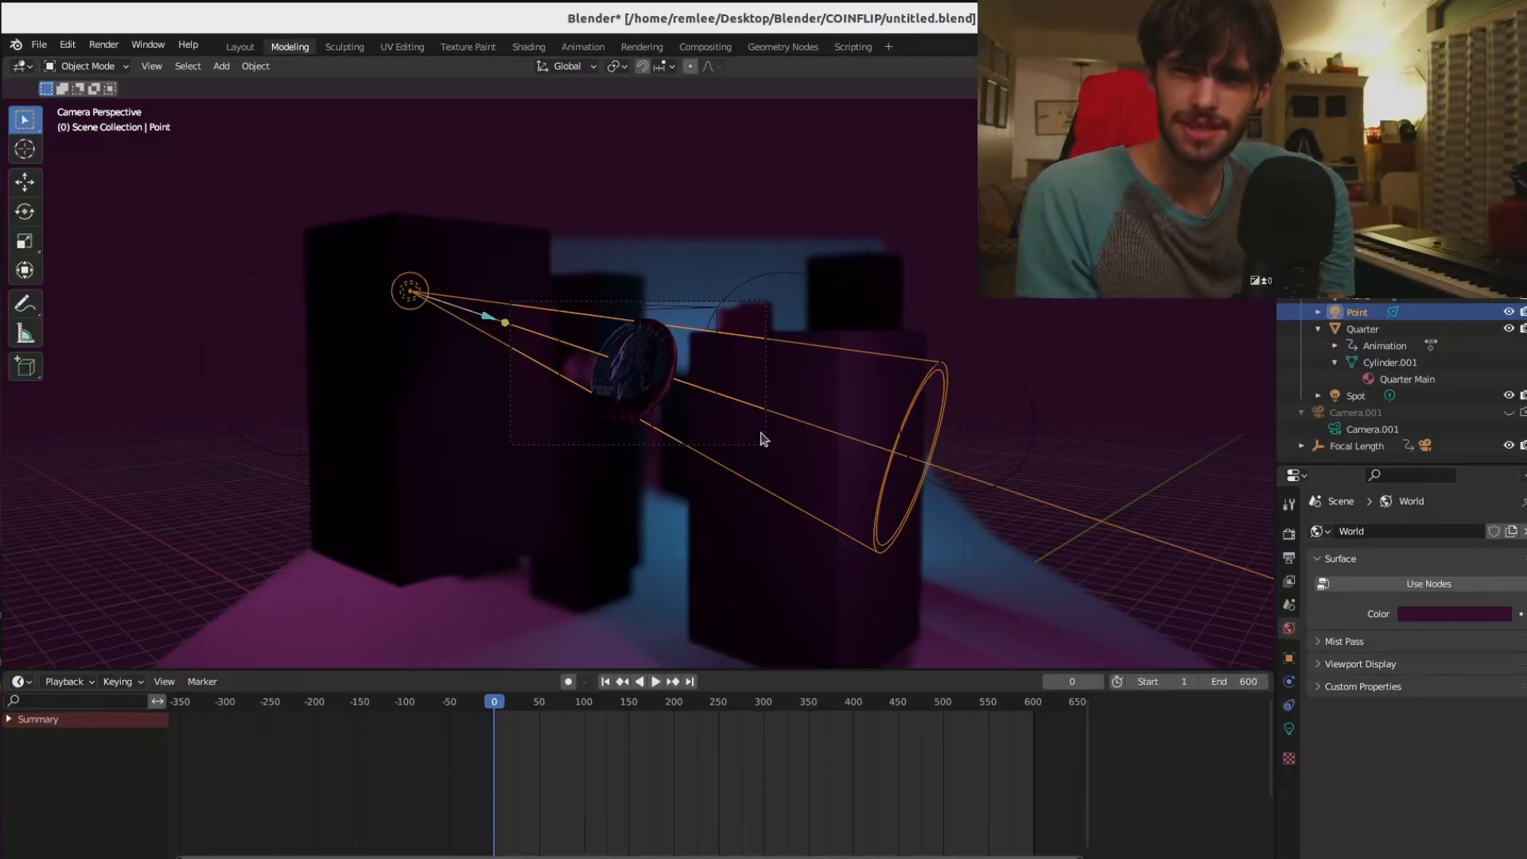
pyautogui.moveTo(502, 379); pyautogui.dragTo(664, 351, button='middle')
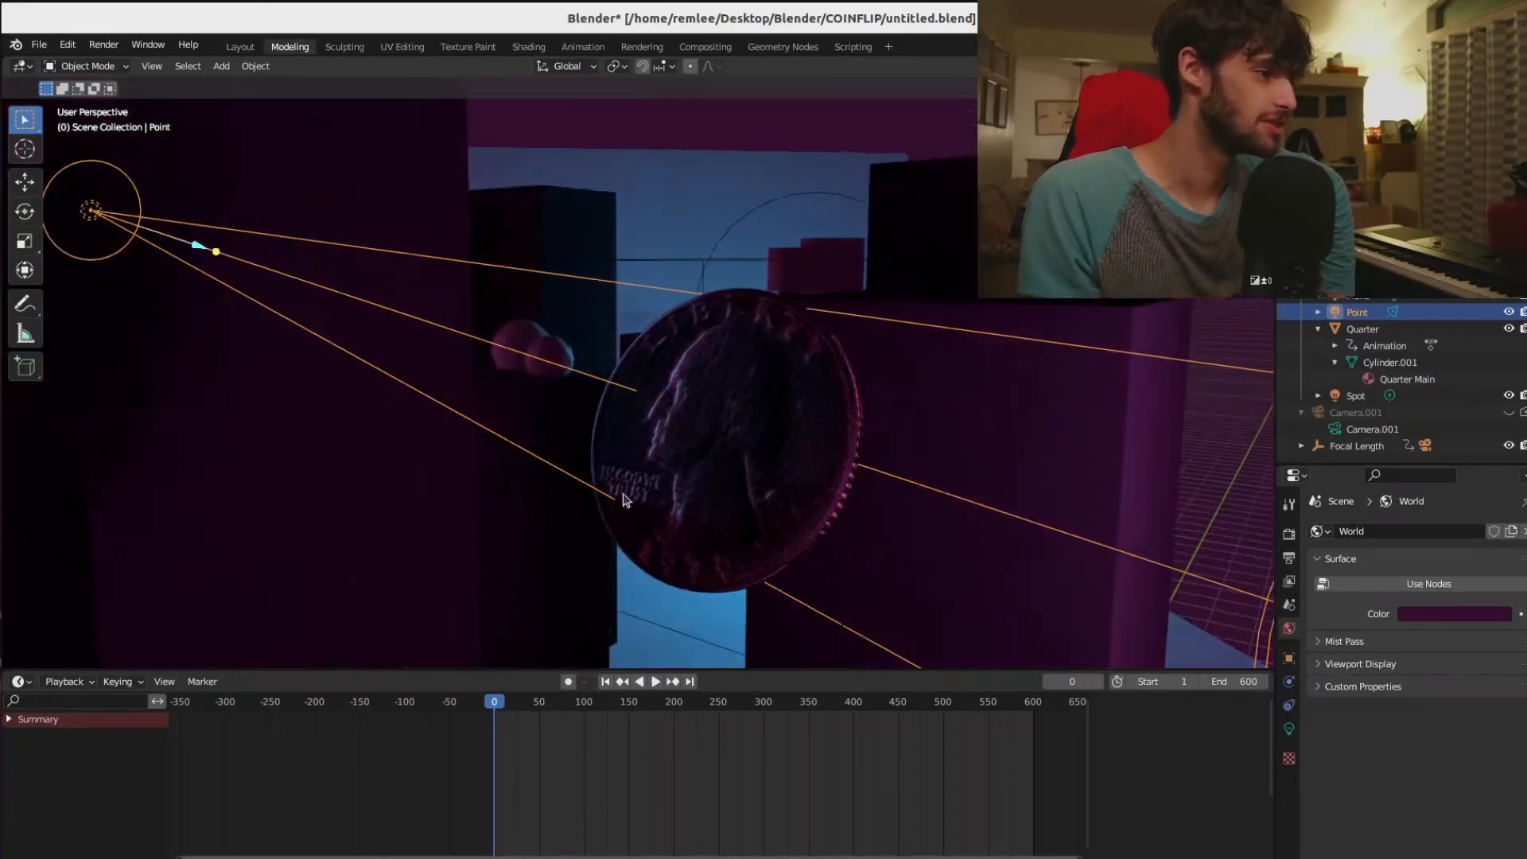
pyautogui.scroll(-5, 517, 255)
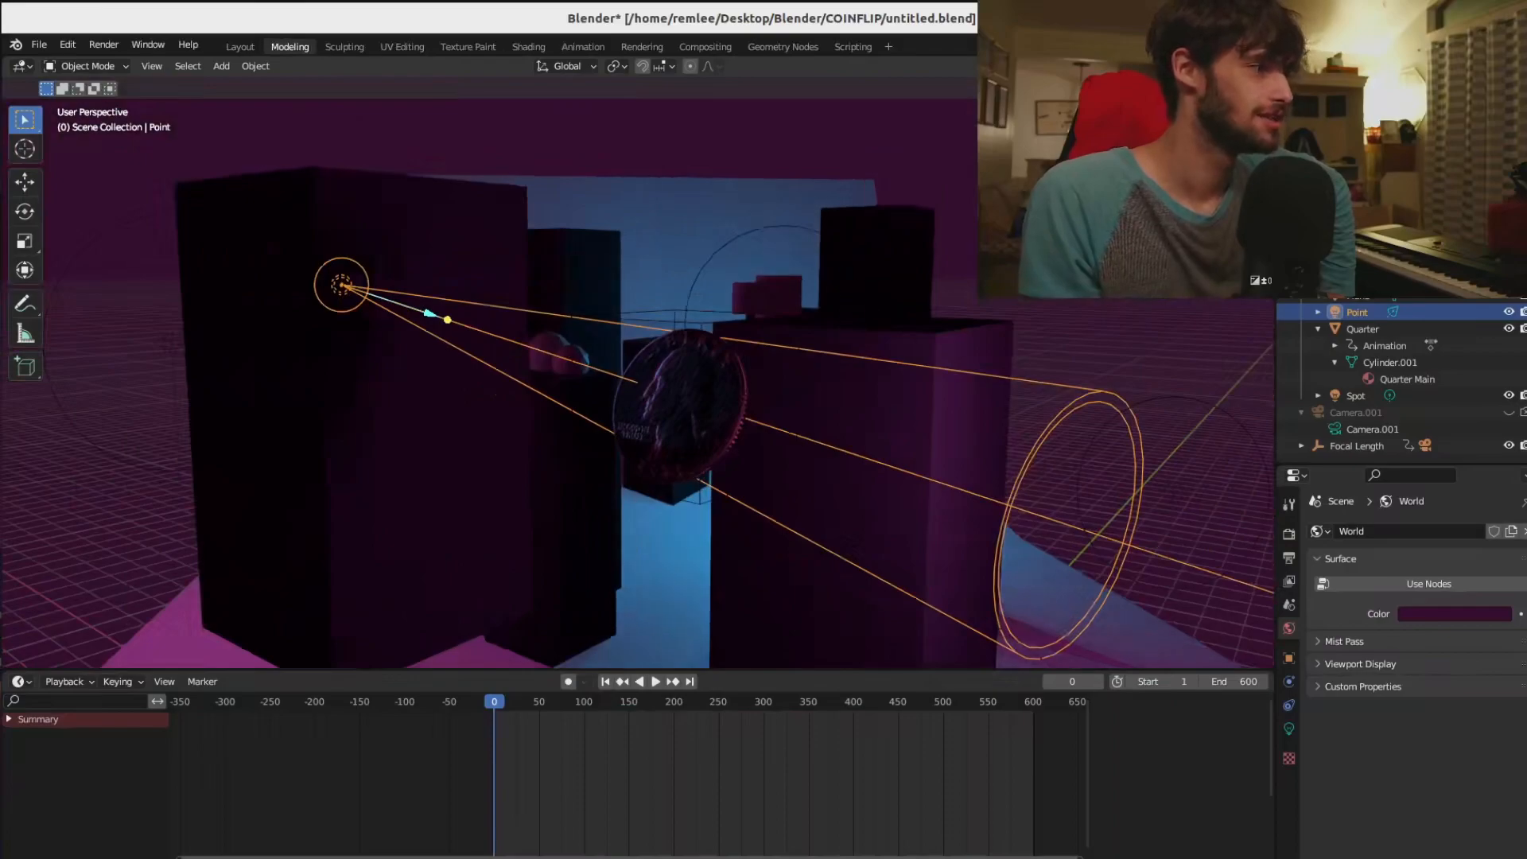
pyautogui.press('KP_0')
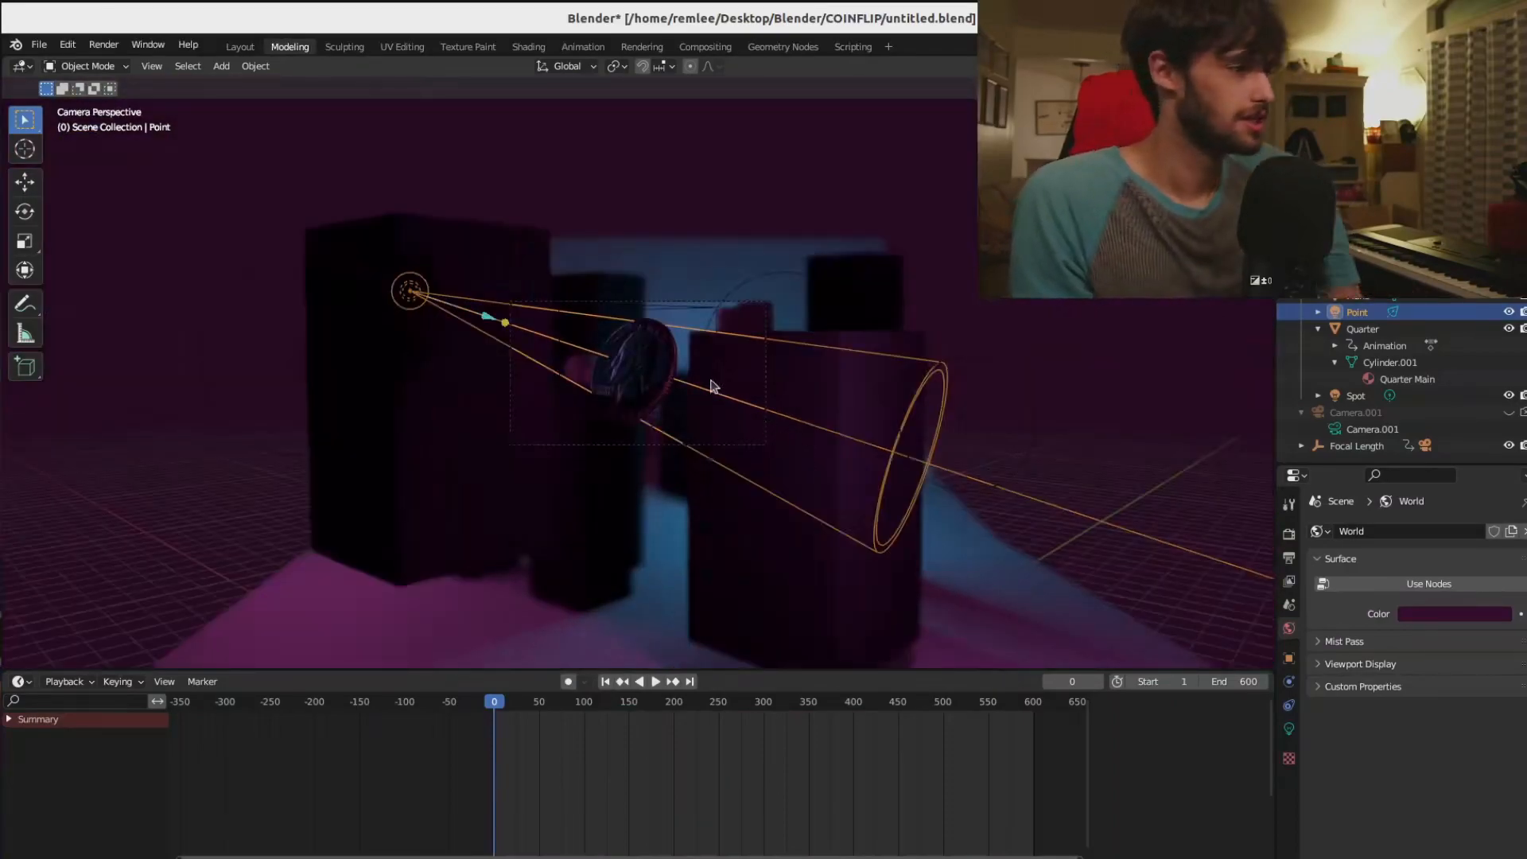
pyautogui.scroll(4, 713, 385)
pyautogui.scroll(3, 656, 387)
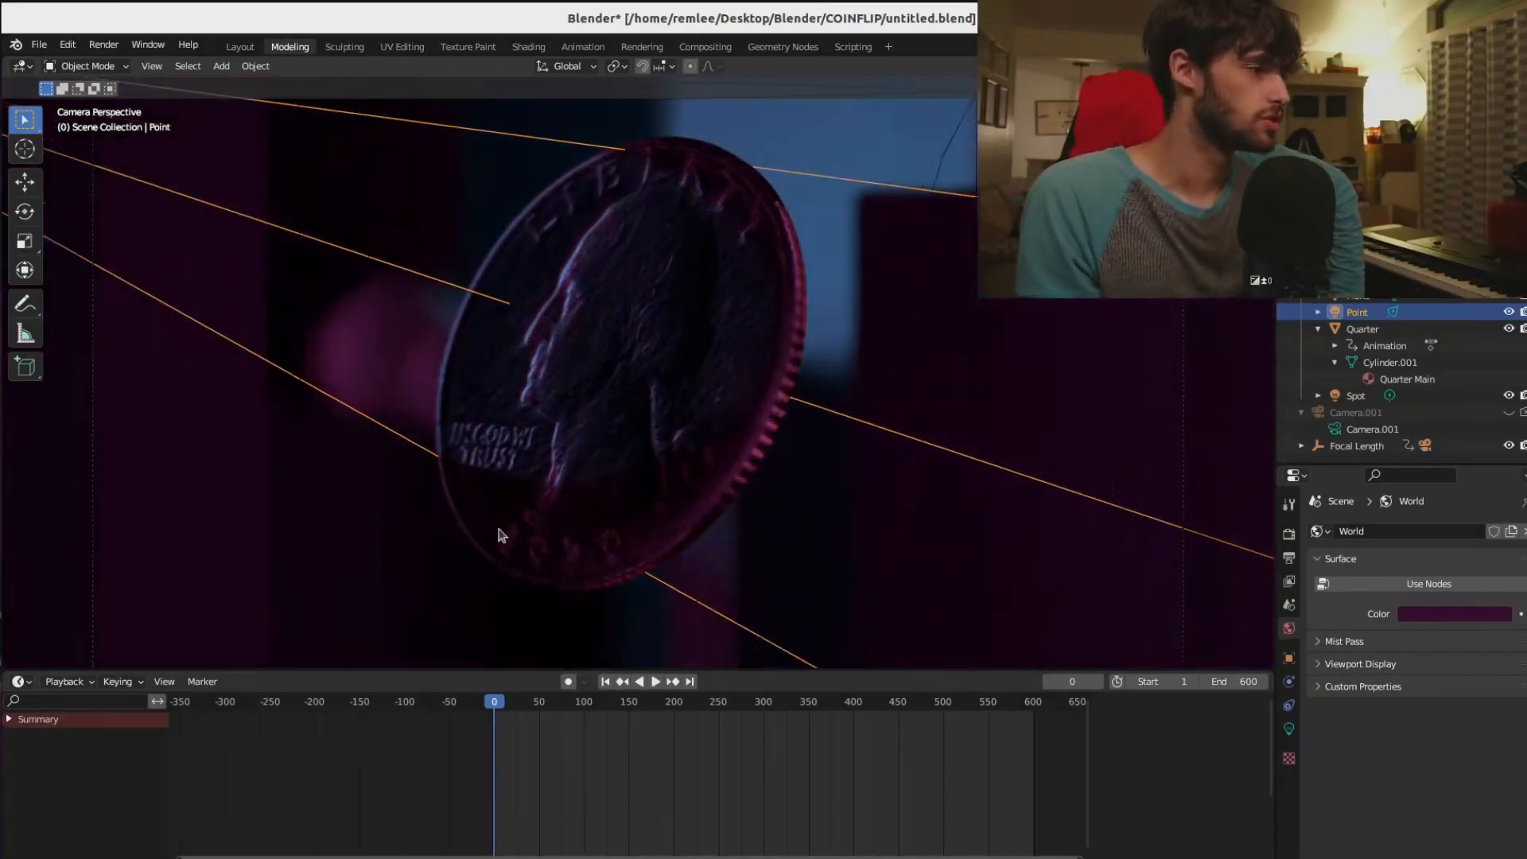
# - Select the quarter and play its animation in the camera view to check the lighting as the coin flips
pyautogui.click(506, 507)
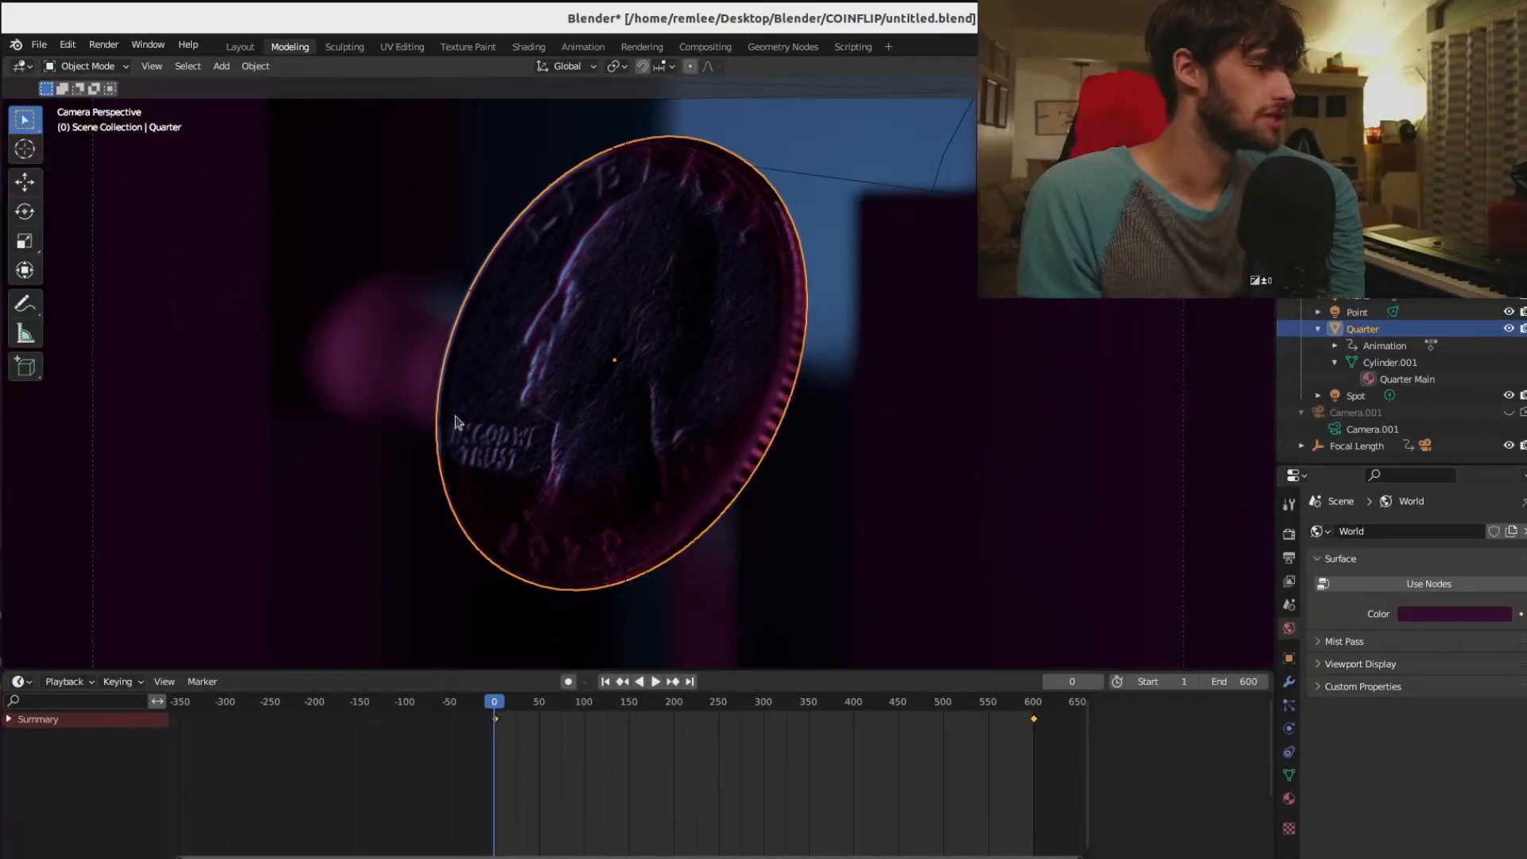
pyautogui.scroll(-3, 723, 316)
pyautogui.scroll(2, 808, 303)
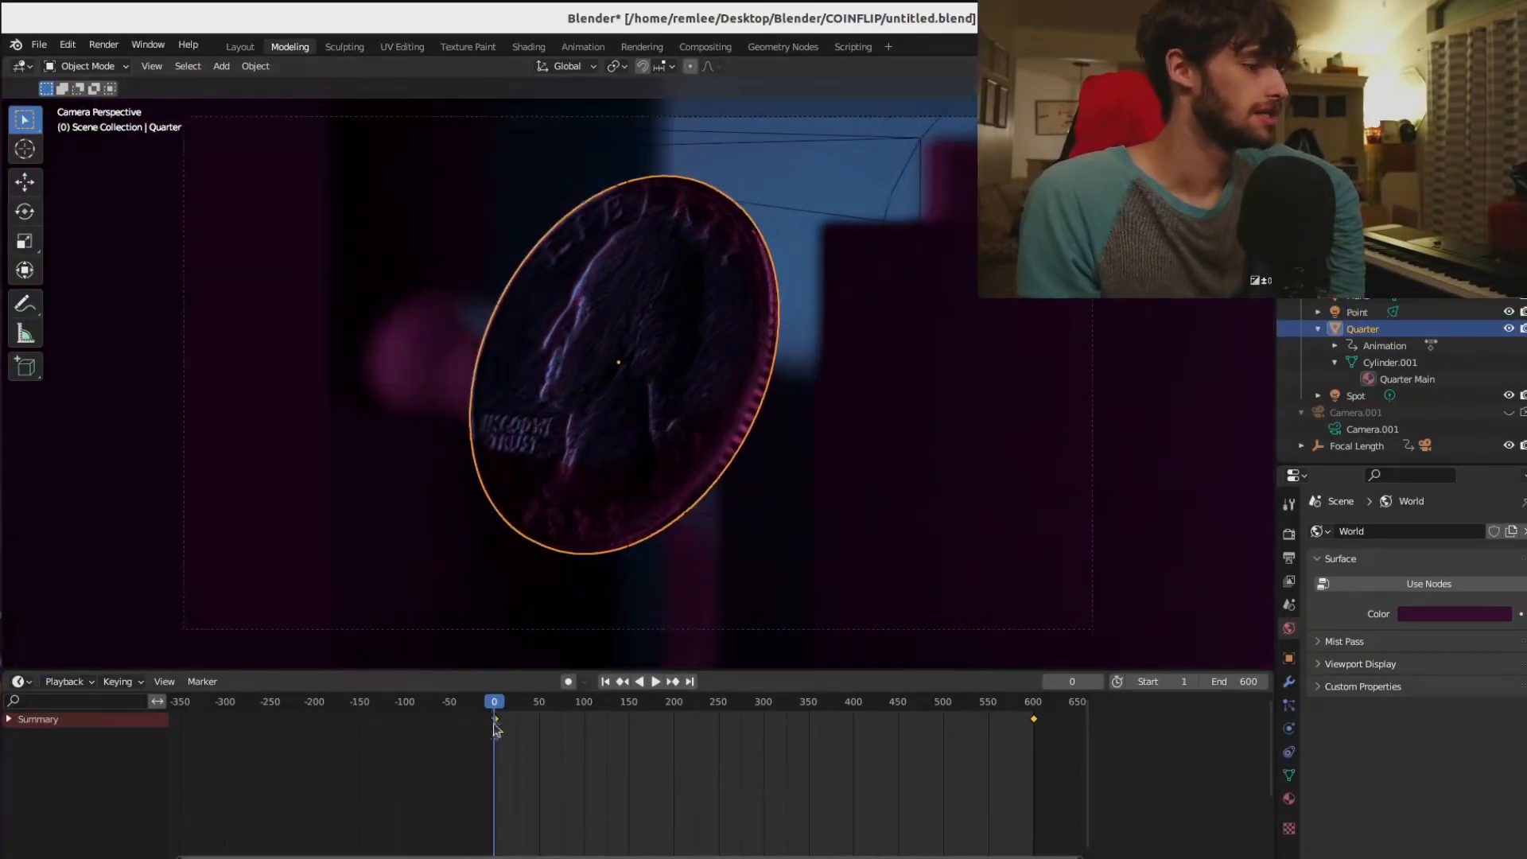
pyautogui.press('space')
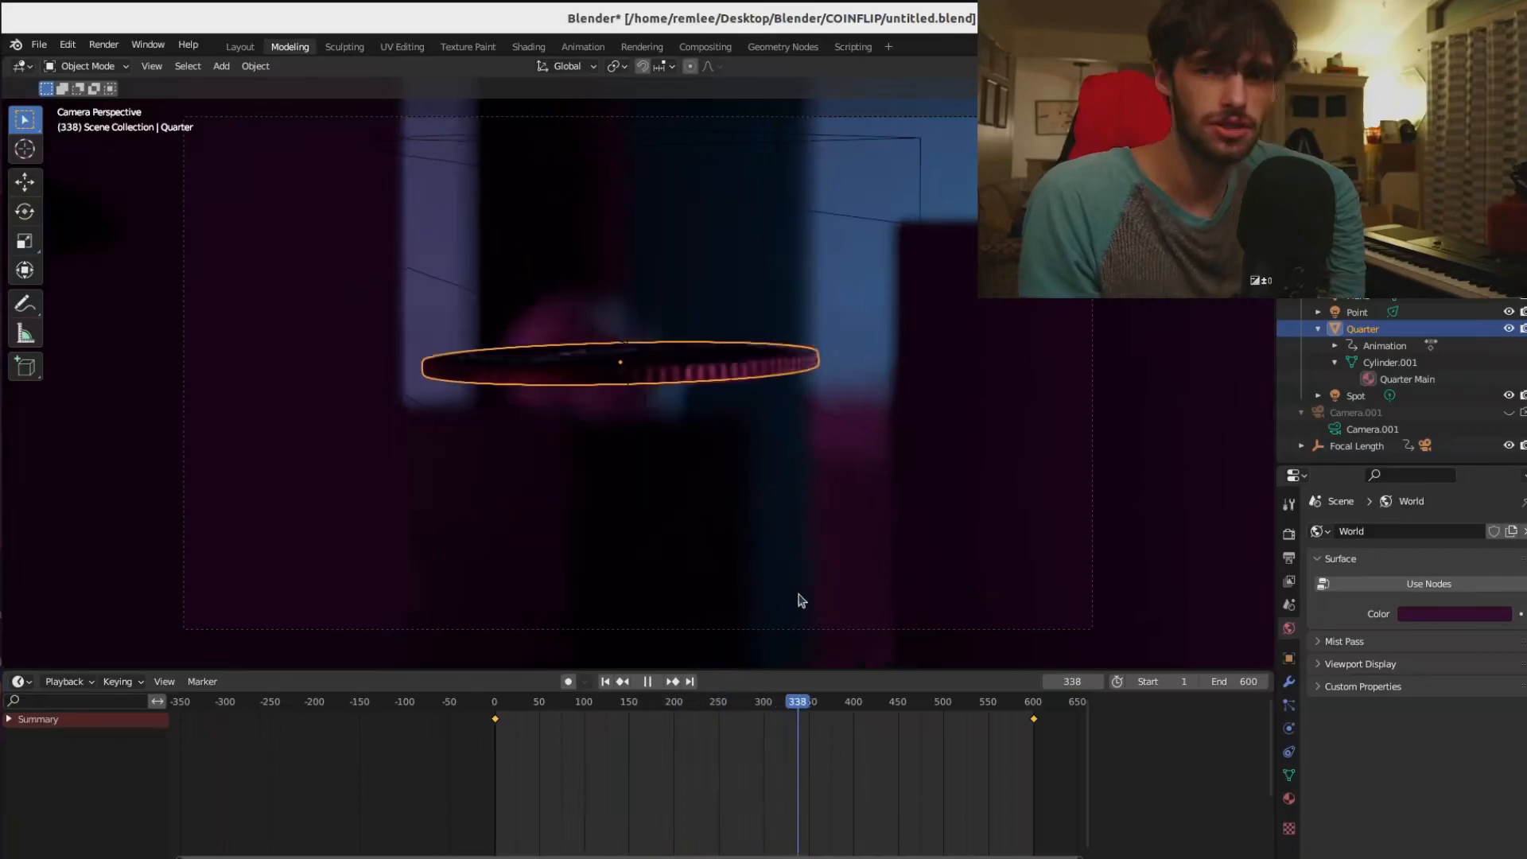
pyautogui.press('space')
# - Switch to the browser to view the COINFLIP FEVER DREAM video, and return to Blender to rewind the animation to frame 0
pyautogui.click(1, 362)
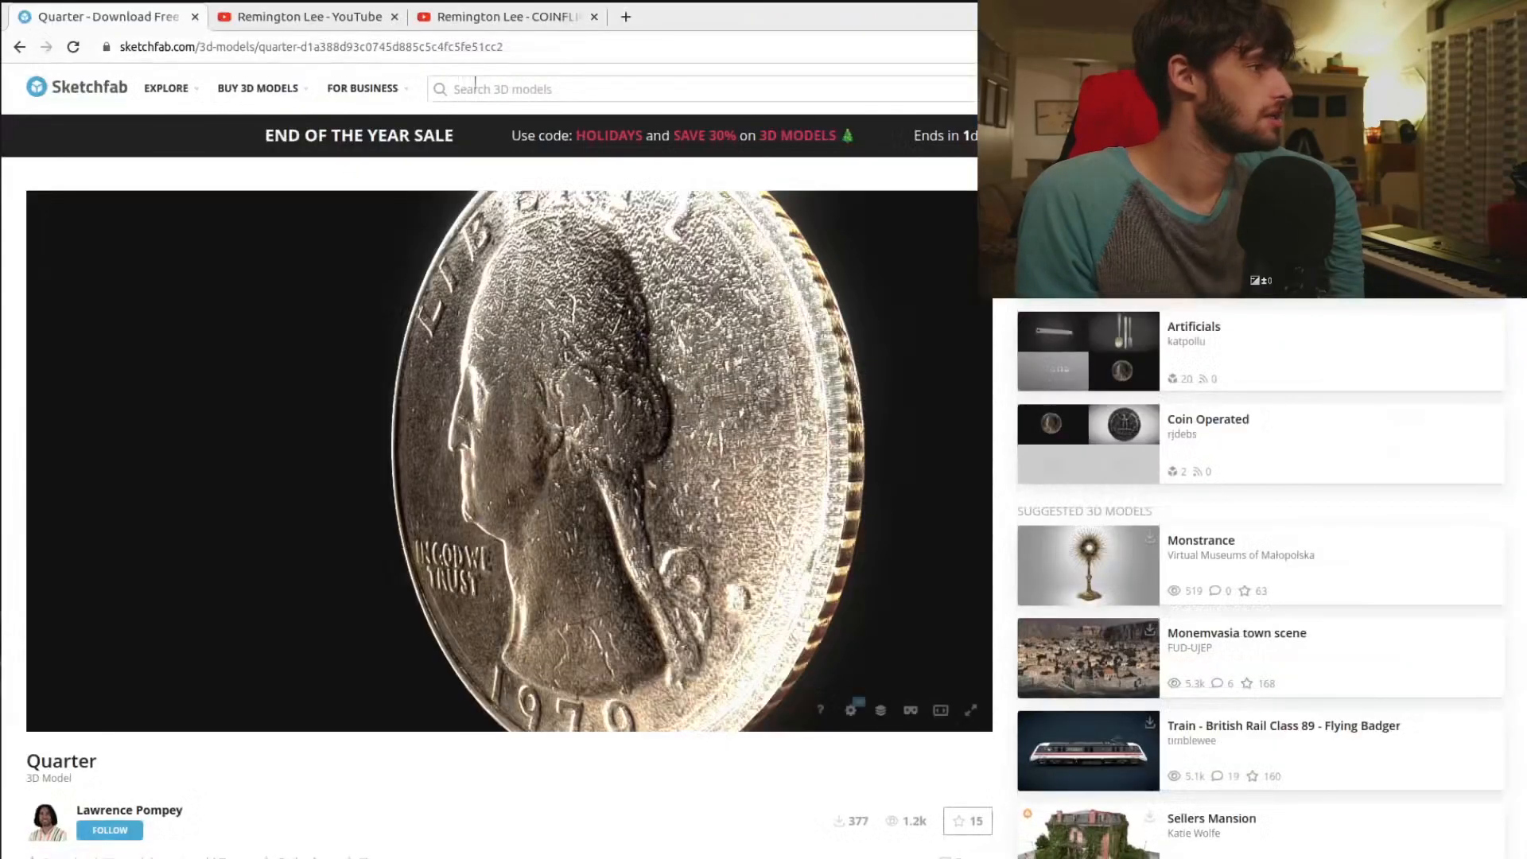
pyautogui.click(431, 17)
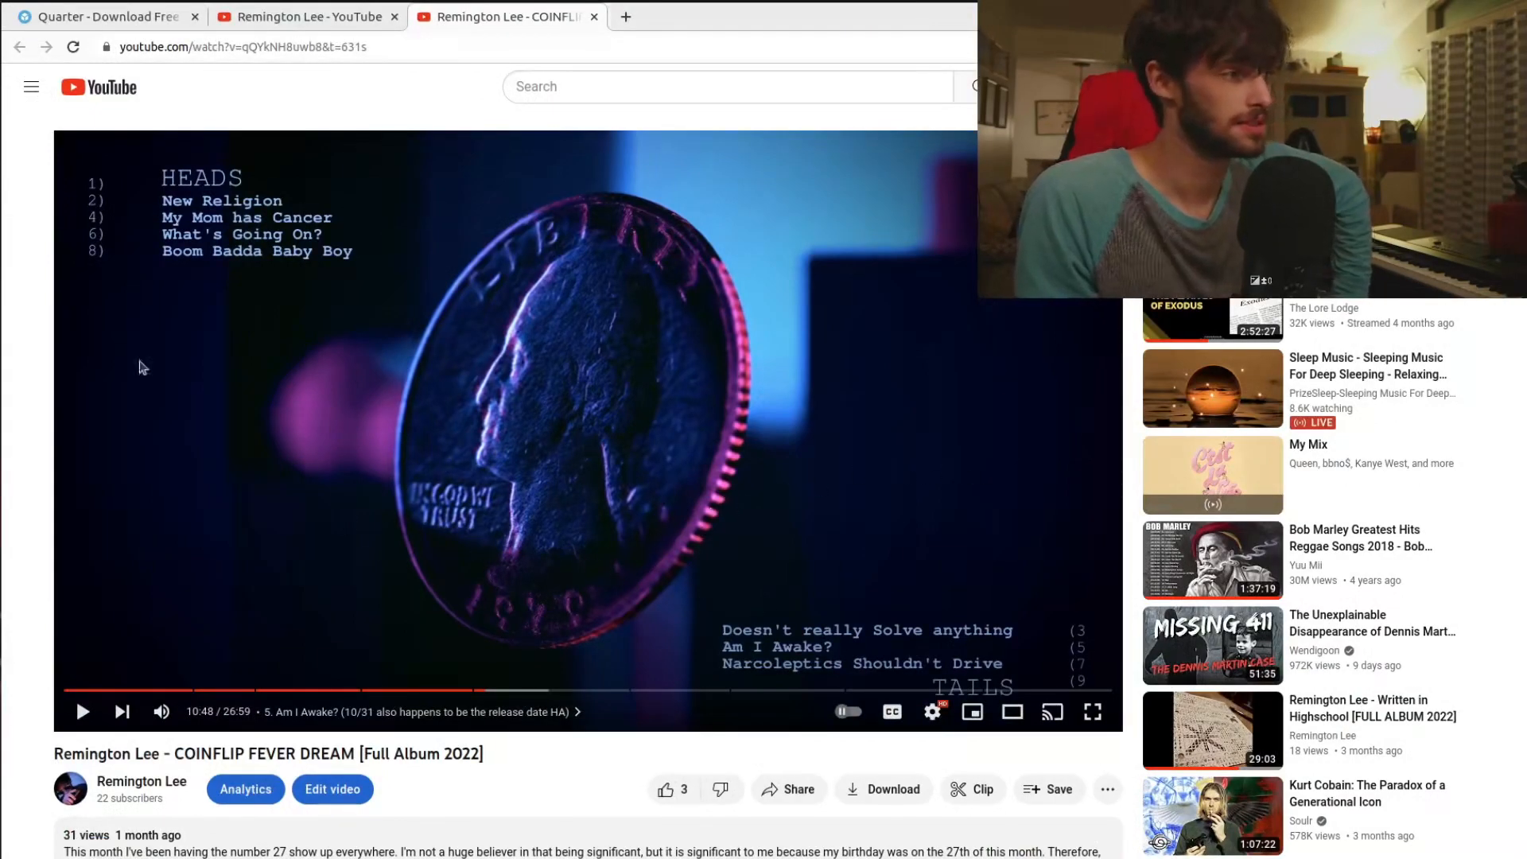
pyautogui.click(1, 506)
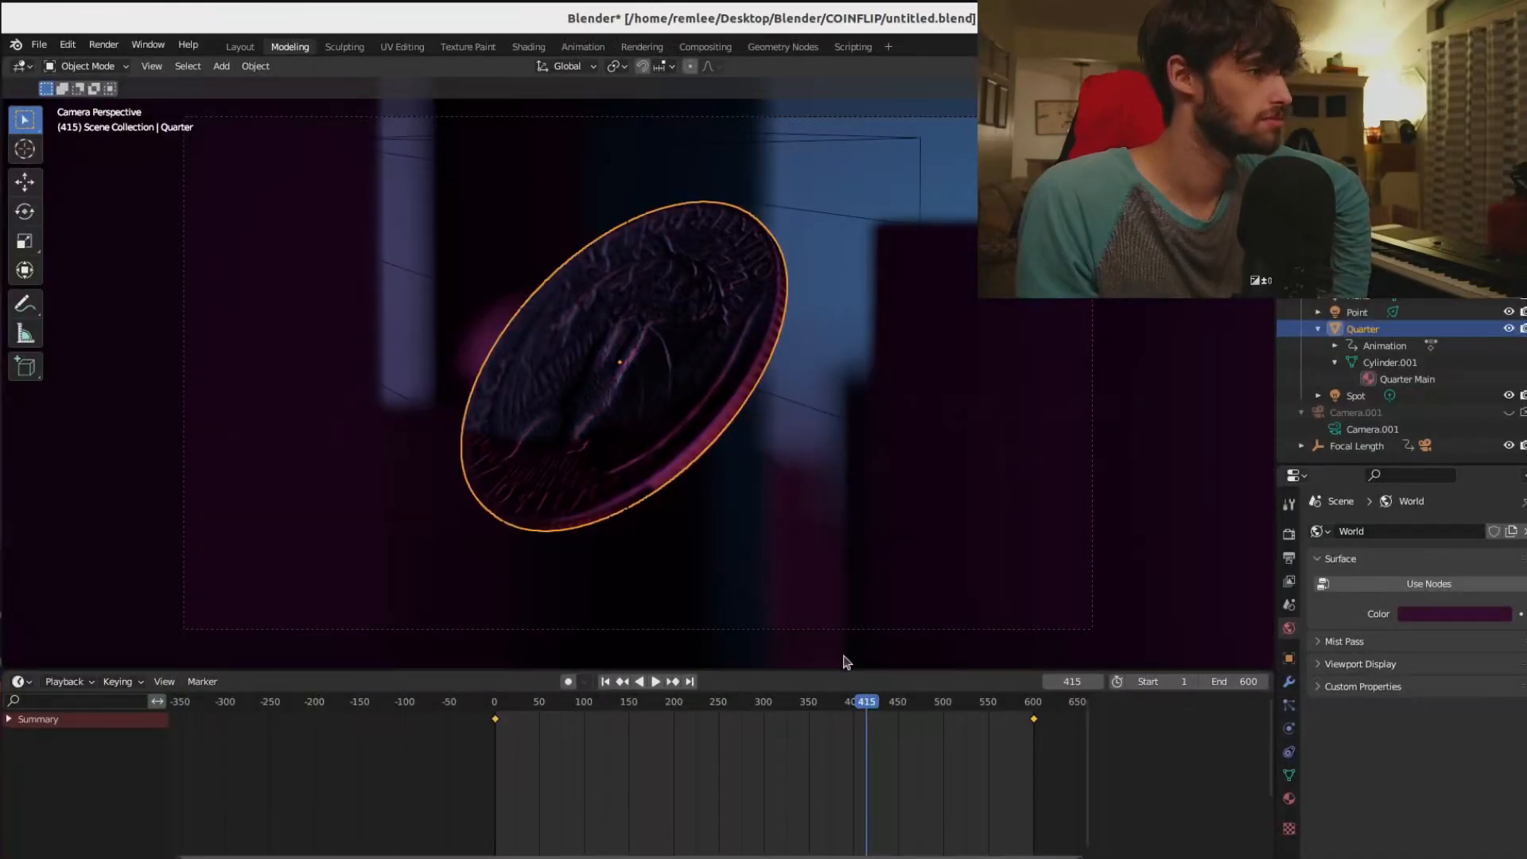
pyautogui.moveTo(838, 705); pyautogui.dragTo(467, 686)
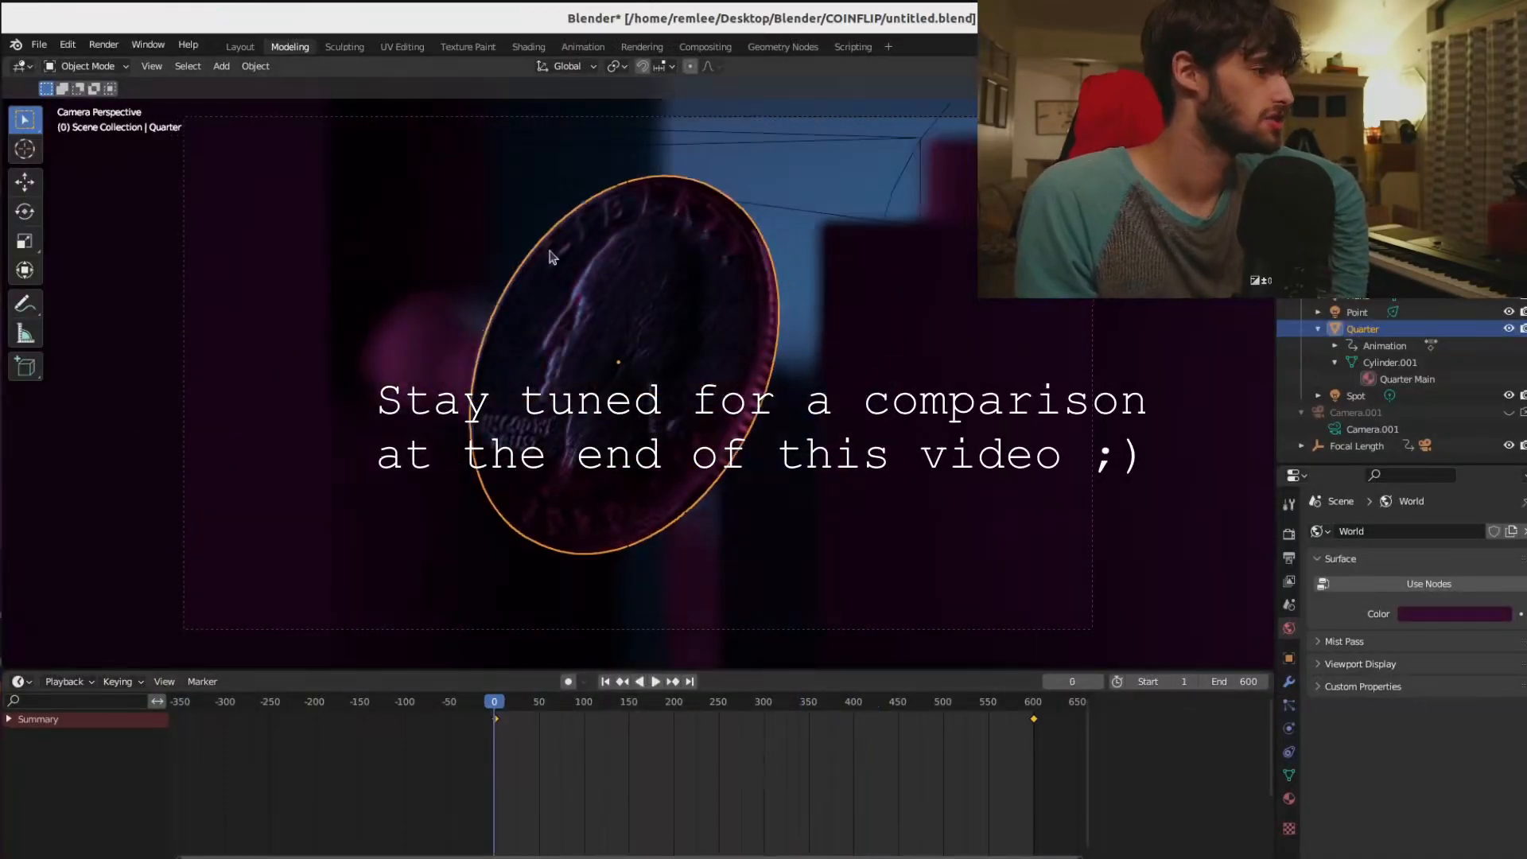
# - Compare the Blender scene with the finished coin render in the browser's YouTube video and point out the album title
pyautogui.click(1, 229)
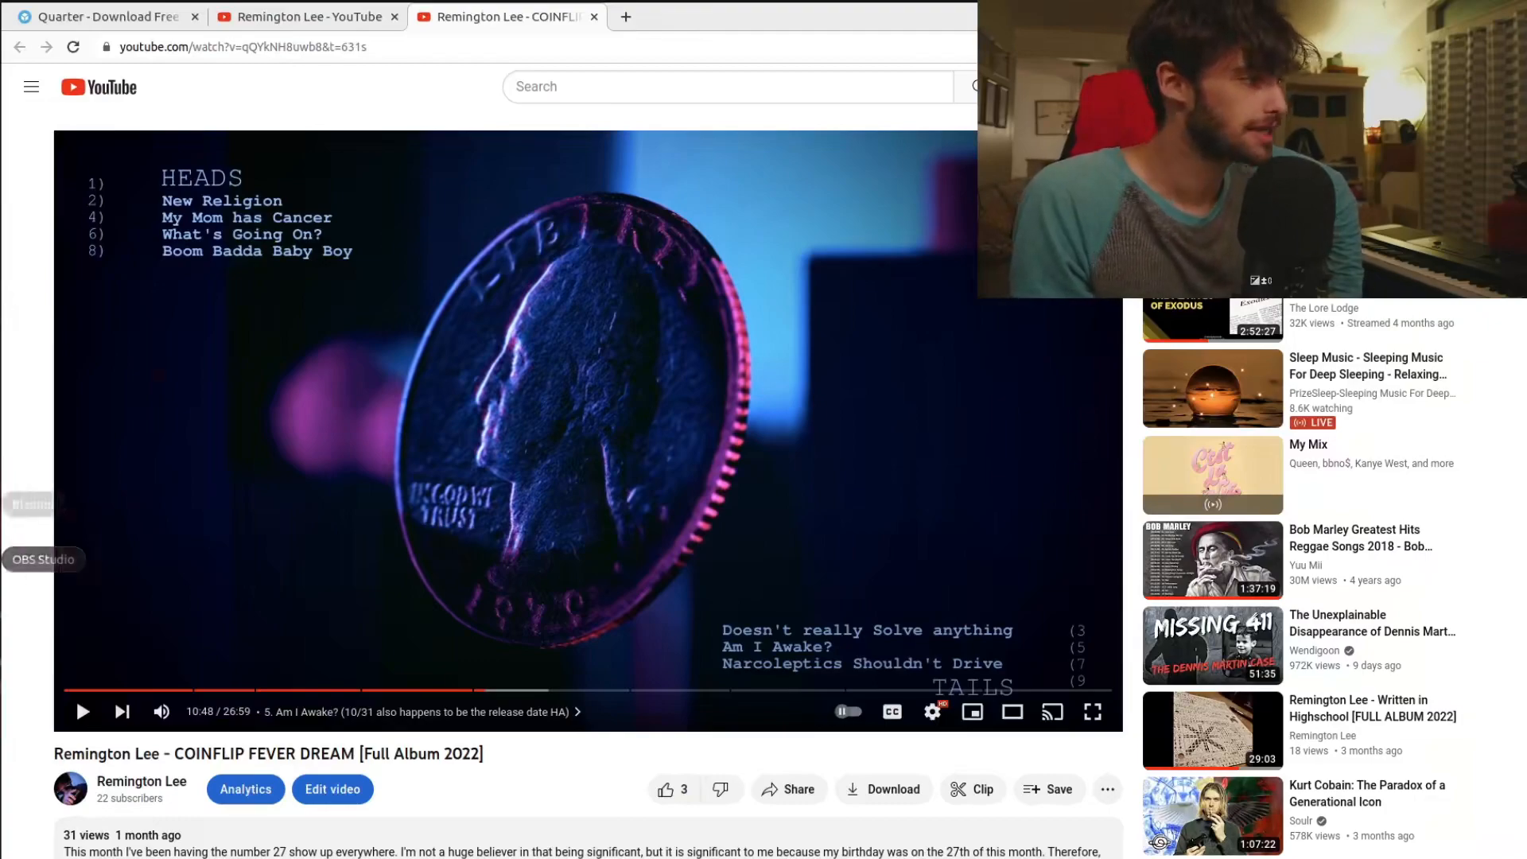
pyautogui.click(2, 558)
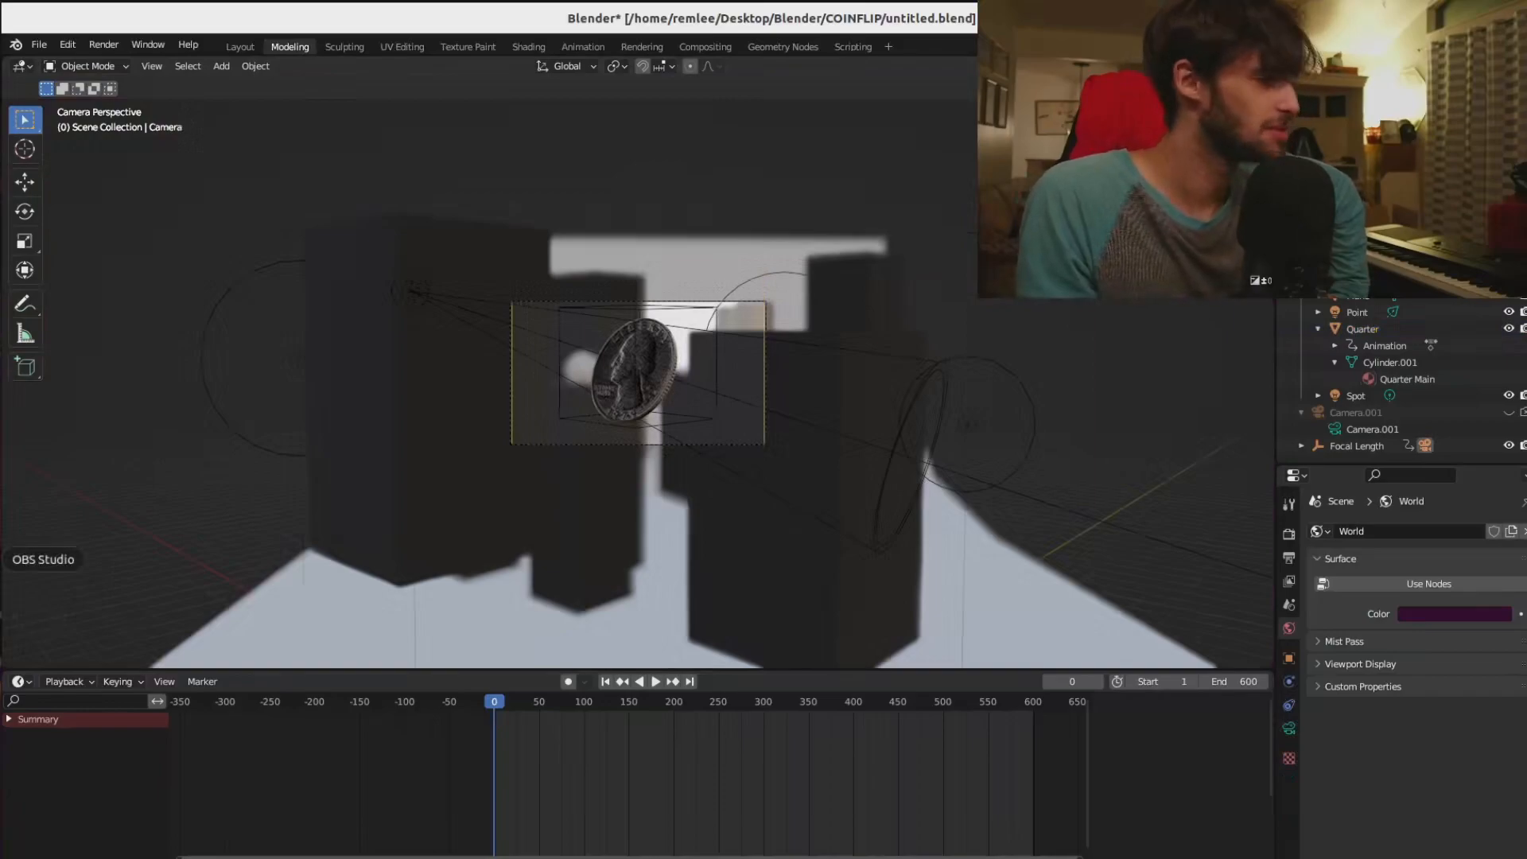
pyautogui.click(1, 559)
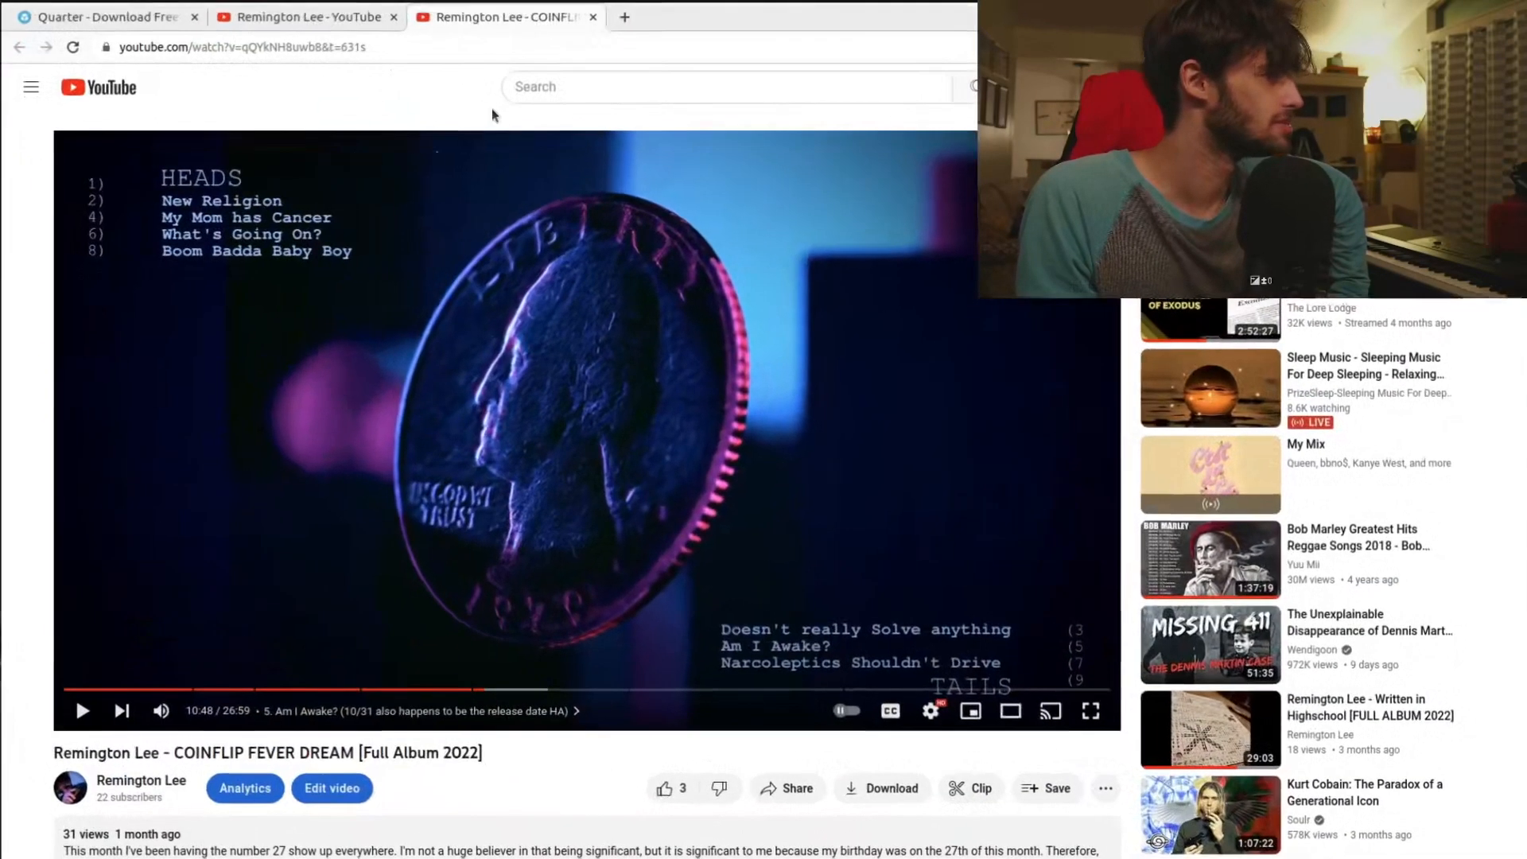
pyautogui.moveTo(185, 754); pyautogui.dragTo(337, 751)
pyautogui.click(470, 762)
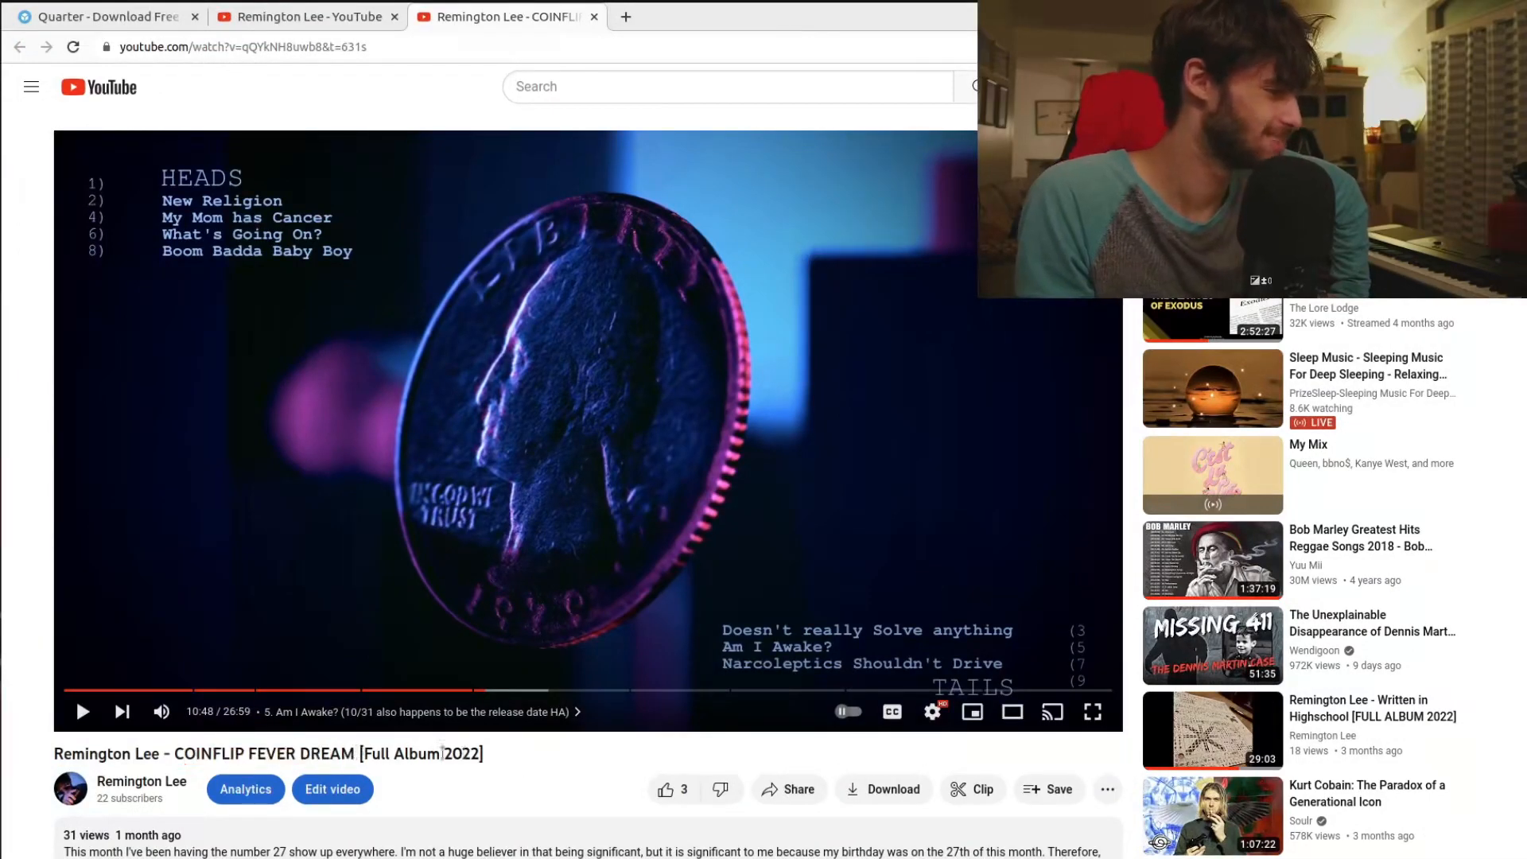